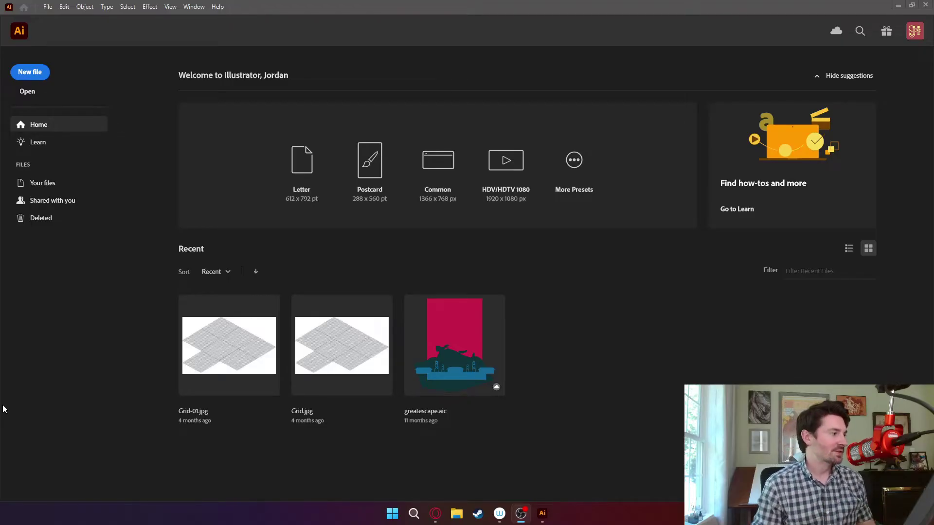
Step: Create a new document from File > New using the 1000 × 1000 px Custom preset
click(48, 8)
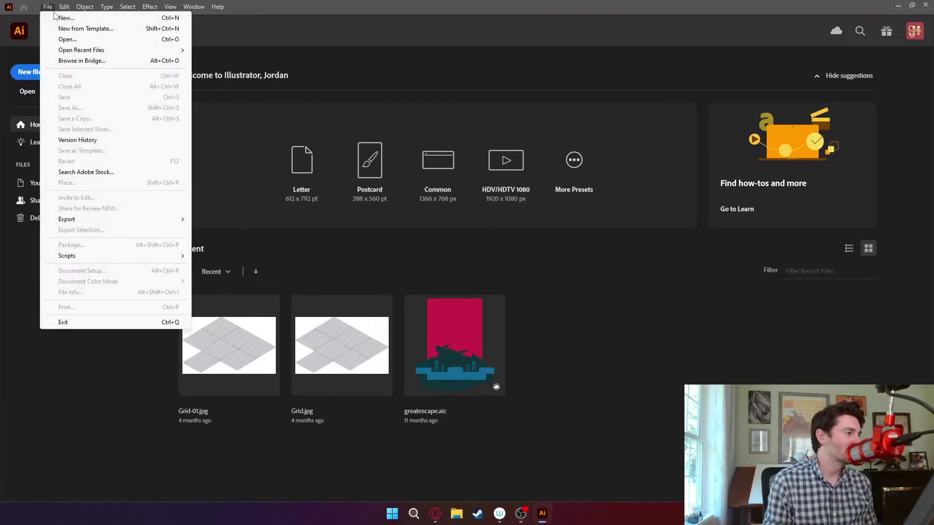
click(55, 16)
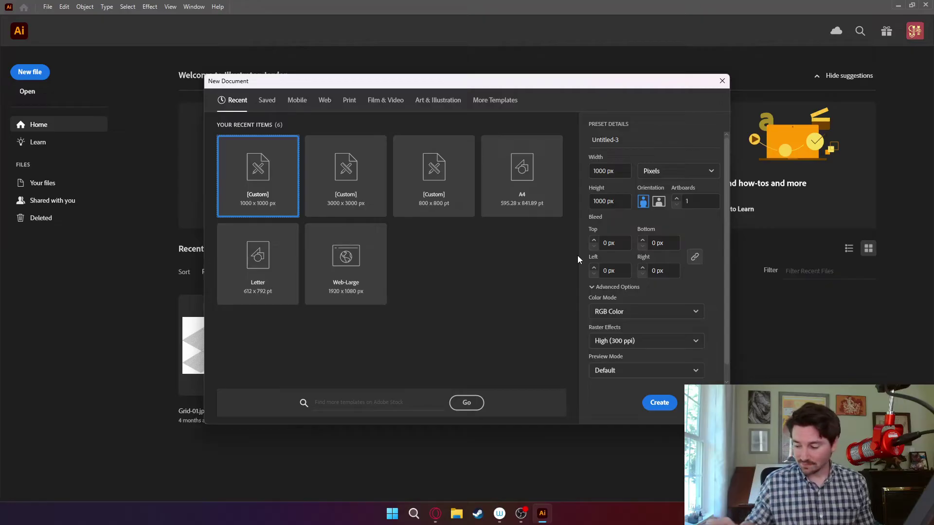
click(658, 403)
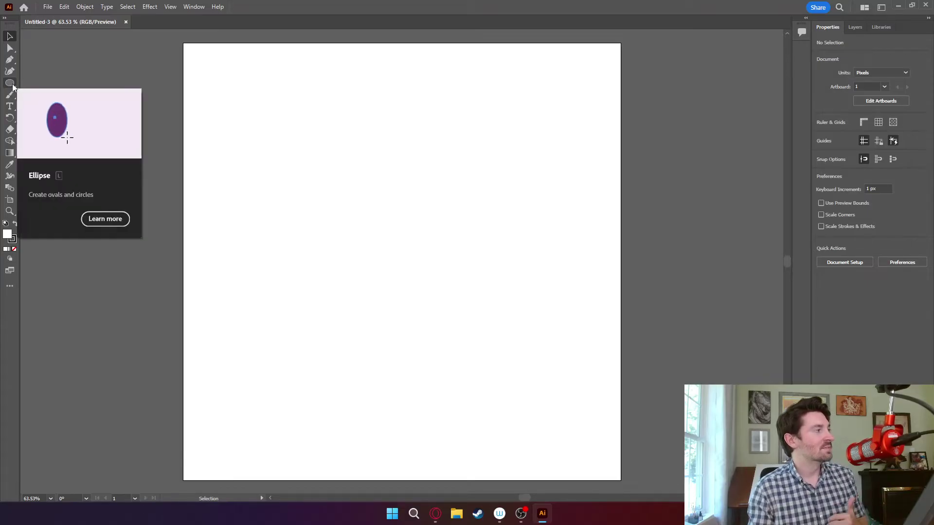
Step: Switch from the Ellipse tool to the Rectangle Tool in the shape tools flyout
drag(12, 87, 47, 84)
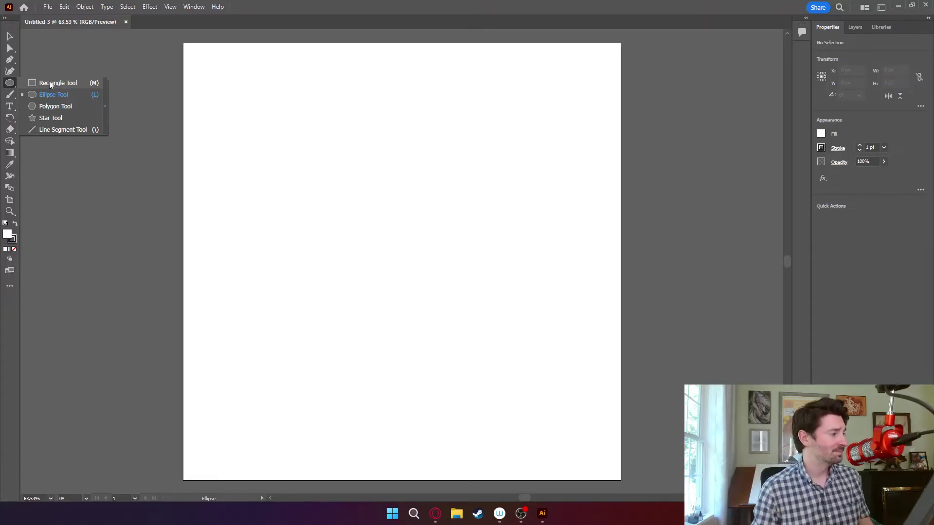
click(53, 84)
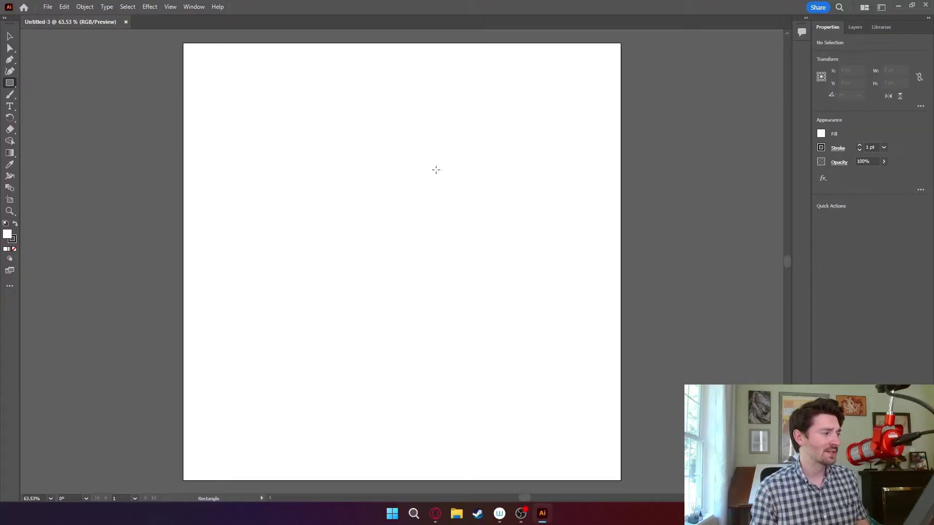
Step: Draw a tall rectangle and move it up and right near the artboard centre
mouse_move(336, 162)
mouse_down()
mouse_move(480, 282)
mouse_move(446, 342)
mouse_move(457, 322)
mouse_move(458, 344)
mouse_up()
click(10, 36)
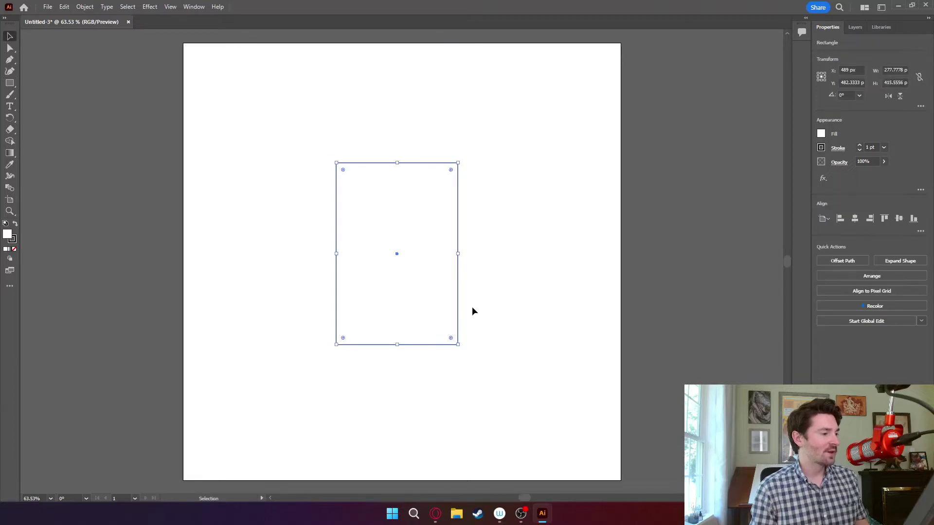
drag(423, 297, 444, 275)
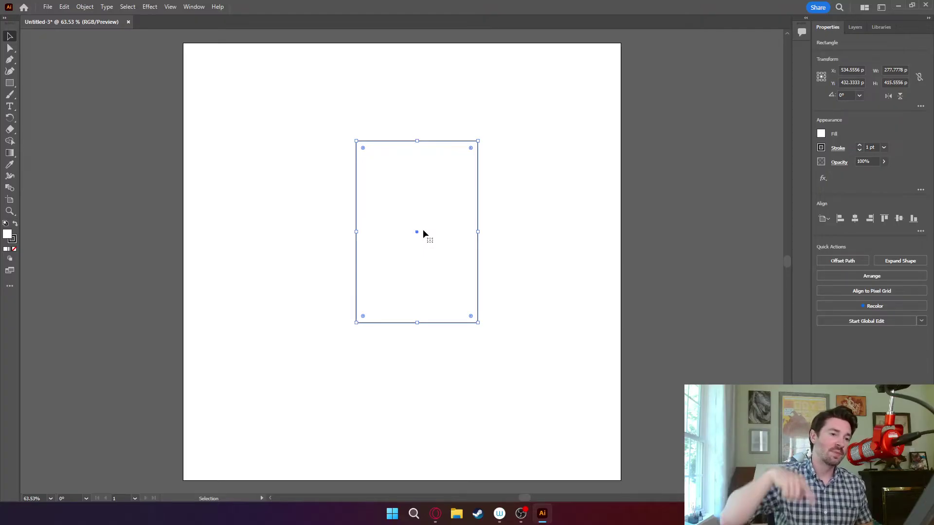
Step: Raise the rectangle's stroke weight to 6 pt
click(859, 145)
click(859, 145)
click(859, 145)
click(860, 145)
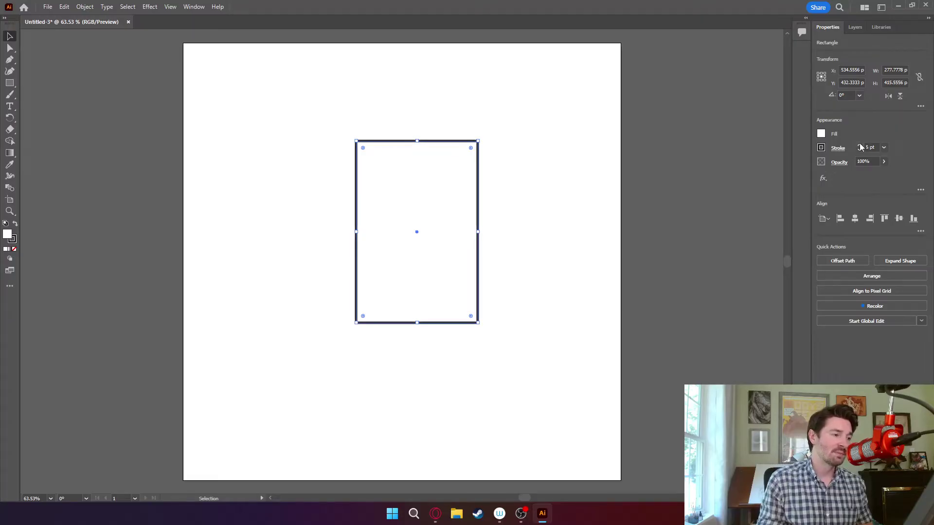
click(860, 145)
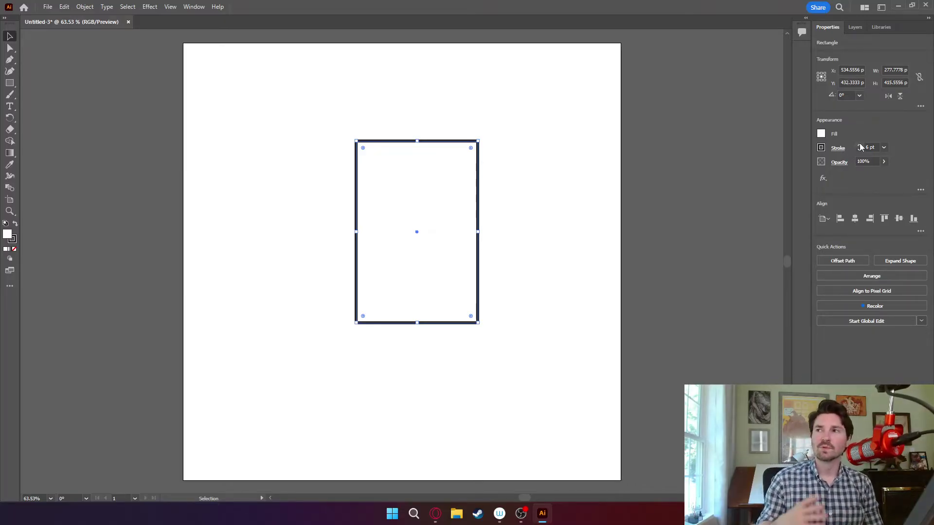
click(820, 148)
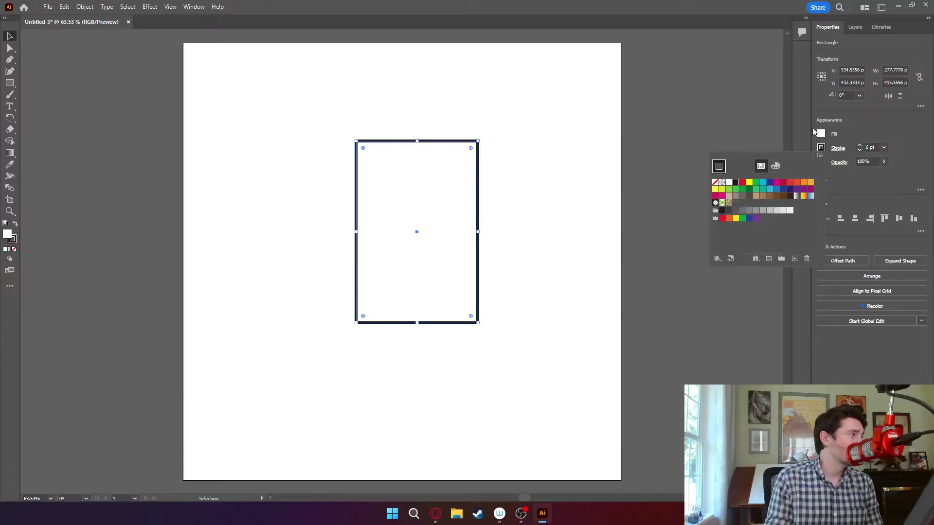
Step: Remove the rectangle's stroke and give it a rust red BE4000 fill
click(715, 183)
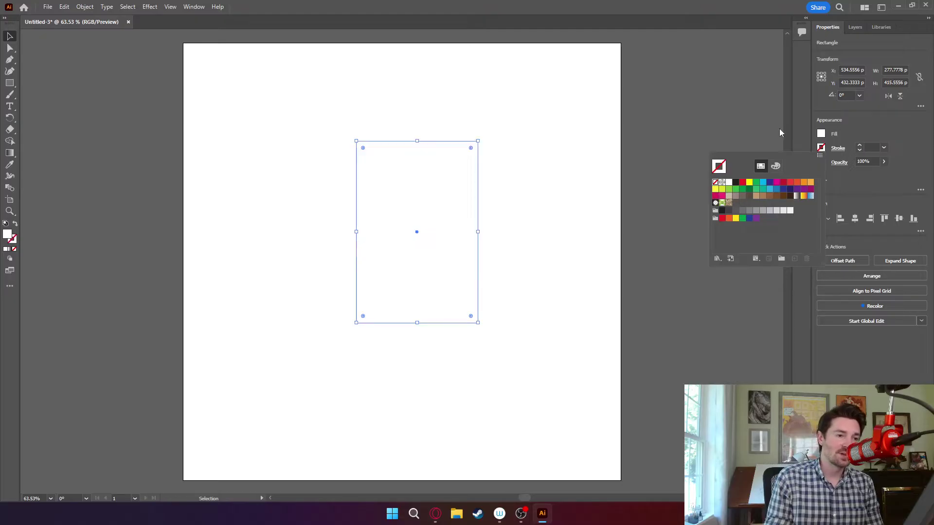
click(821, 134)
click(821, 135)
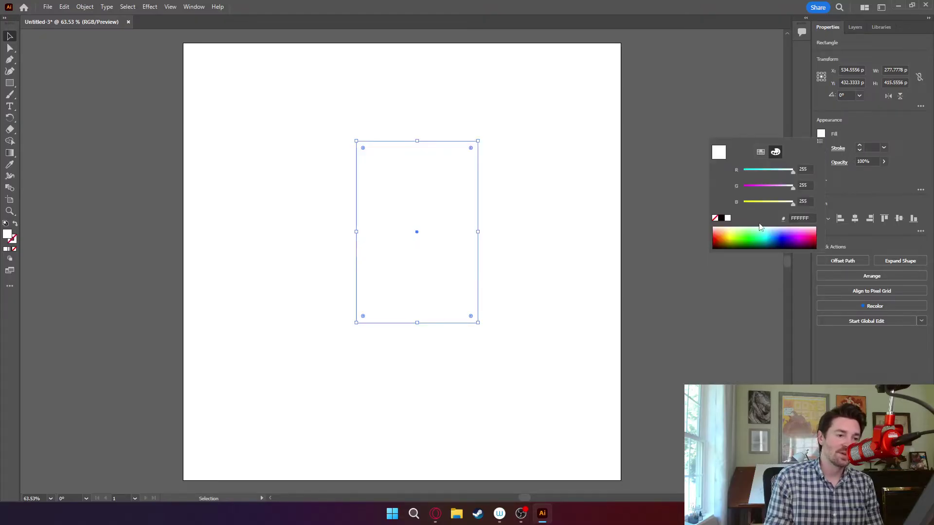
click(735, 238)
click(736, 238)
click(760, 151)
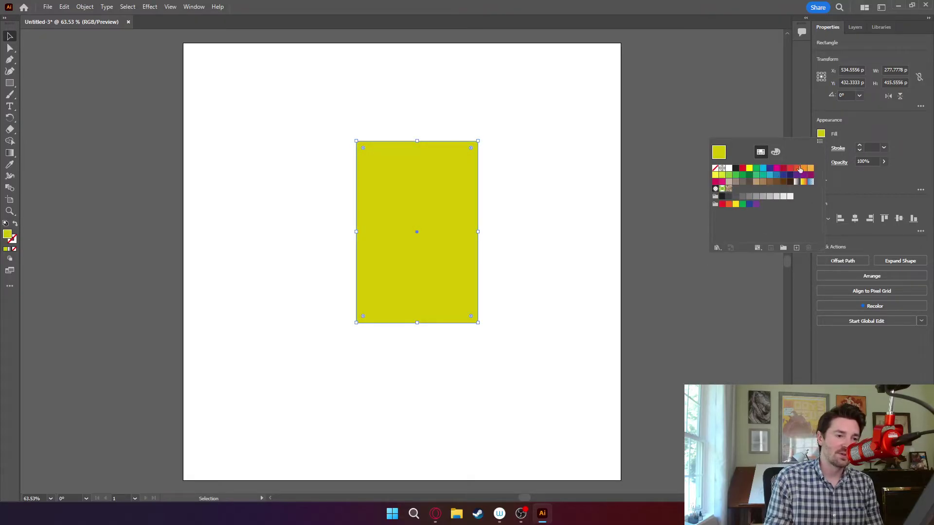
click(775, 152)
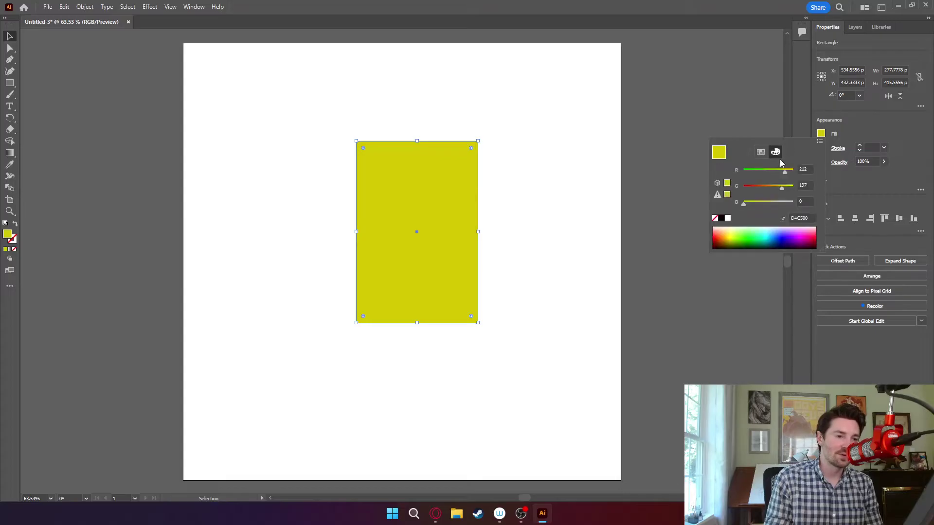
drag(737, 236, 724, 239)
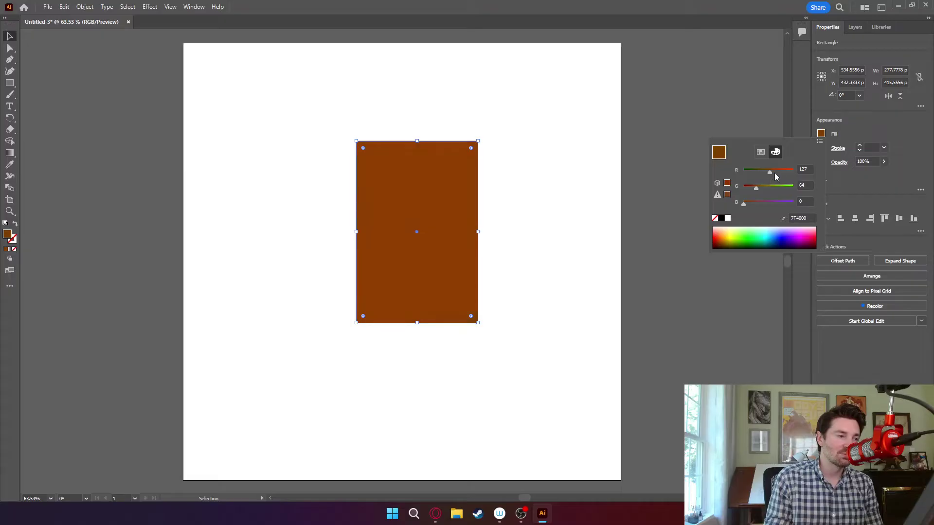
drag(774, 173, 781, 175)
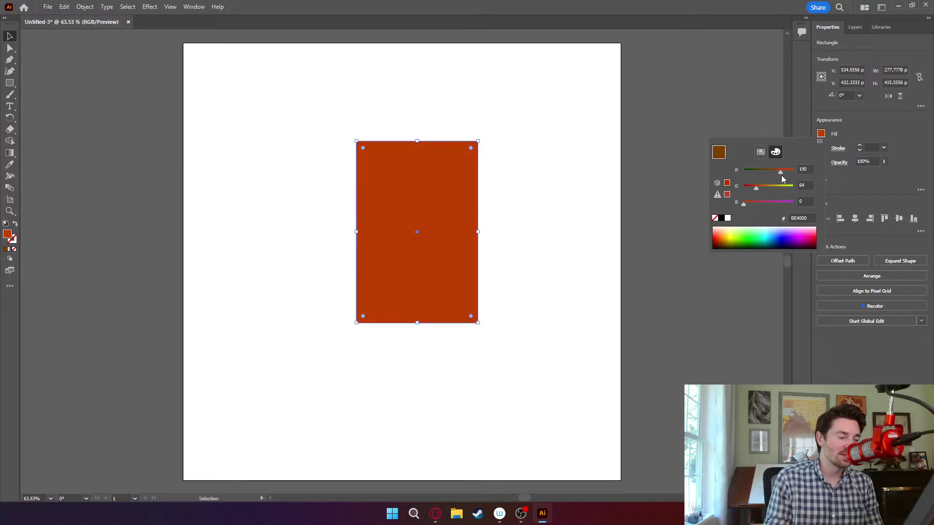
click(724, 287)
Step: Move the rectangle lower and shorten it to a 376.7778 px height
drag(417, 252, 448, 268)
mouse_move(414, 352)
mouse_down()
mouse_move(413, 296)
mouse_move(413, 356)
mouse_move(415, 327)
mouse_move(413, 335)
mouse_up()
mouse_move(422, 296)
mouse_down()
mouse_move(415, 306)
mouse_move(422, 294)
mouse_up()
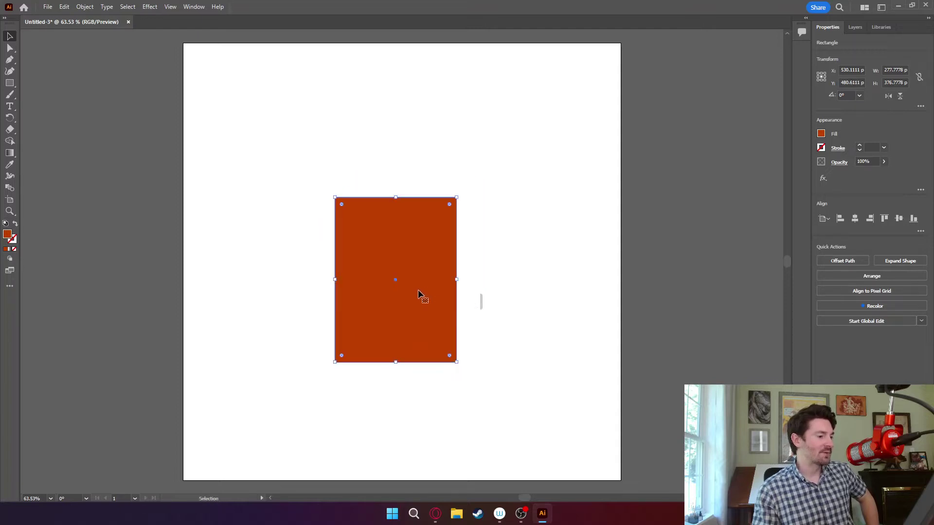
Step: Draw a 277.78 px circle snapped to the rectangle's full width with the Ellipse Tool
click(11, 82)
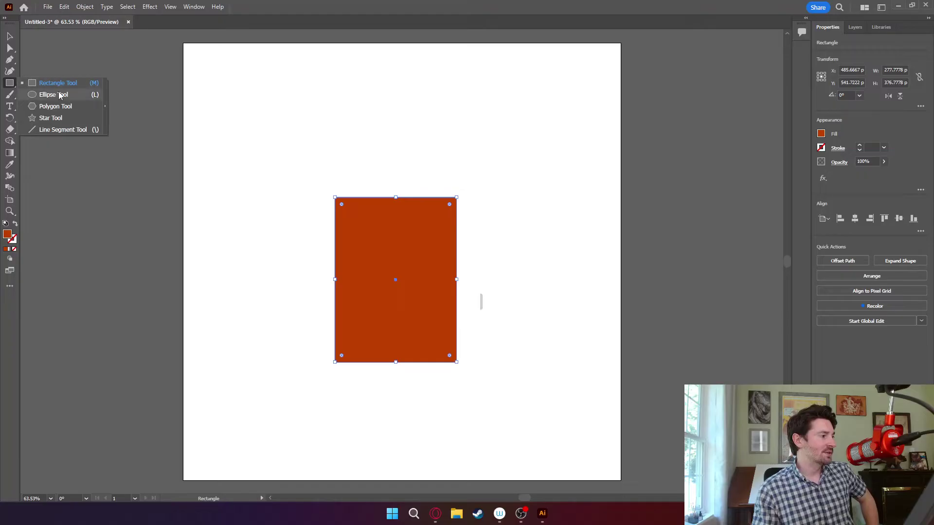
click(55, 95)
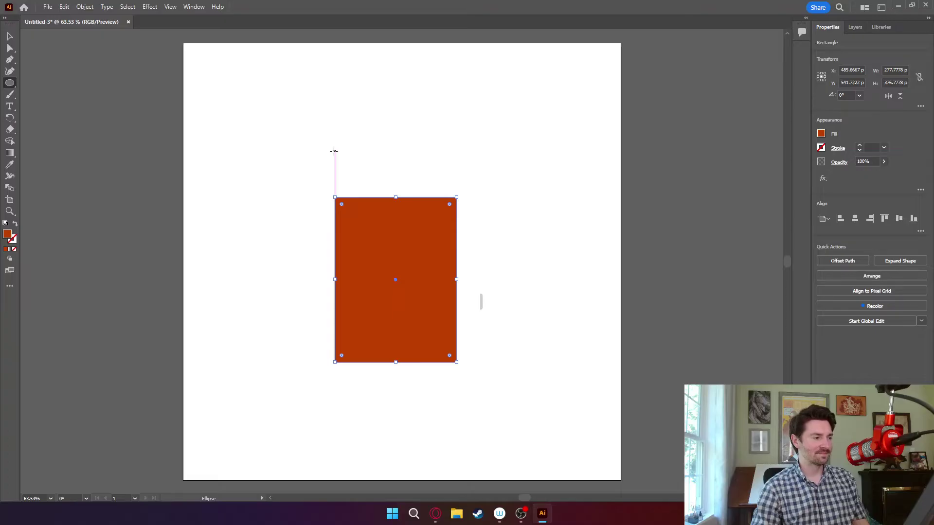
drag(334, 151, 361, 178)
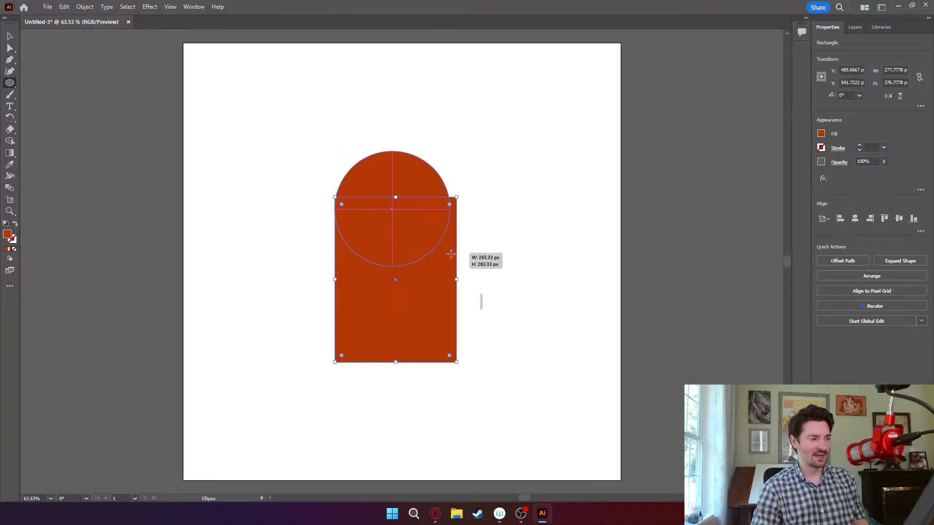
drag(451, 253, 455, 256)
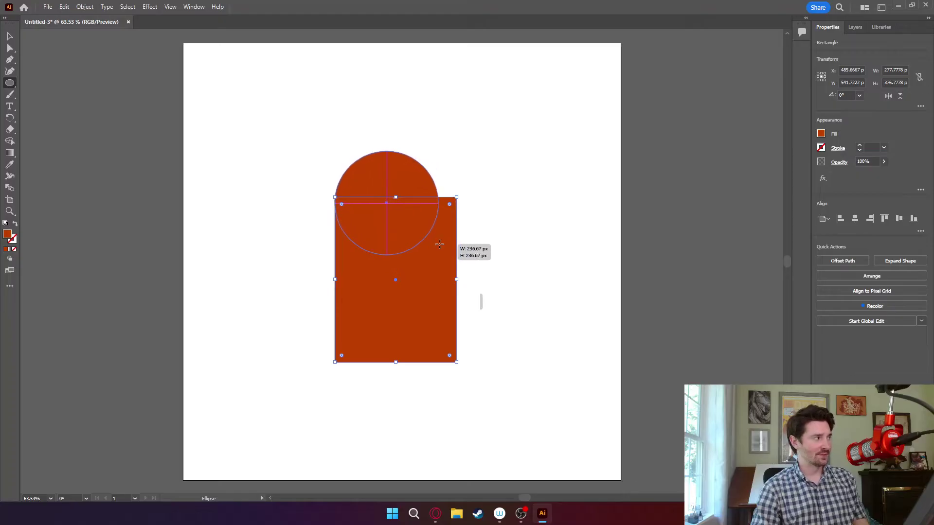
mouse_move(453, 254)
mouse_down()
mouse_move(462, 88)
mouse_move(531, 194)
mouse_move(425, 225)
mouse_move(461, 125)
mouse_move(436, 232)
mouse_move(463, 183)
mouse_move(461, 207)
mouse_move(402, 151)
mouse_move(238, 236)
mouse_move(446, 246)
mouse_move(443, 259)
mouse_move(456, 212)
mouse_up()
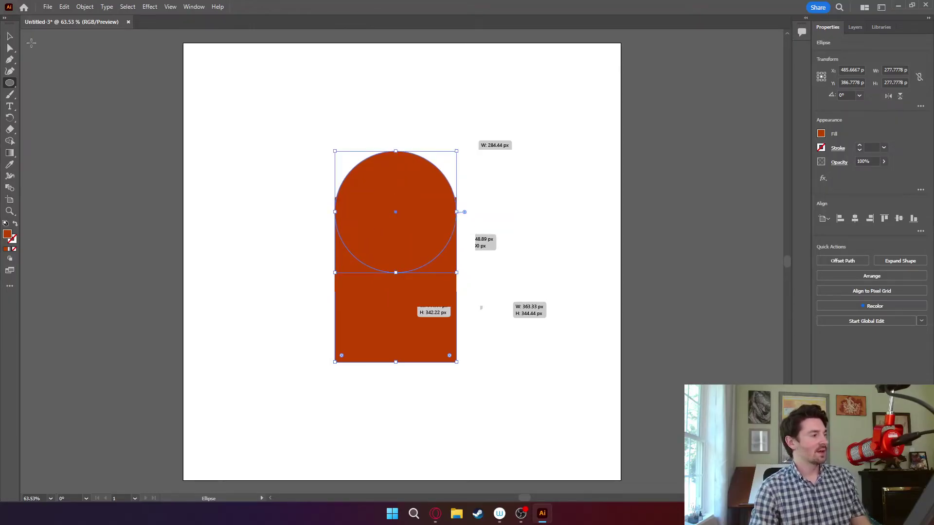
Step: Move the circle straight up so it is centred on the rectangle's top edge
click(10, 36)
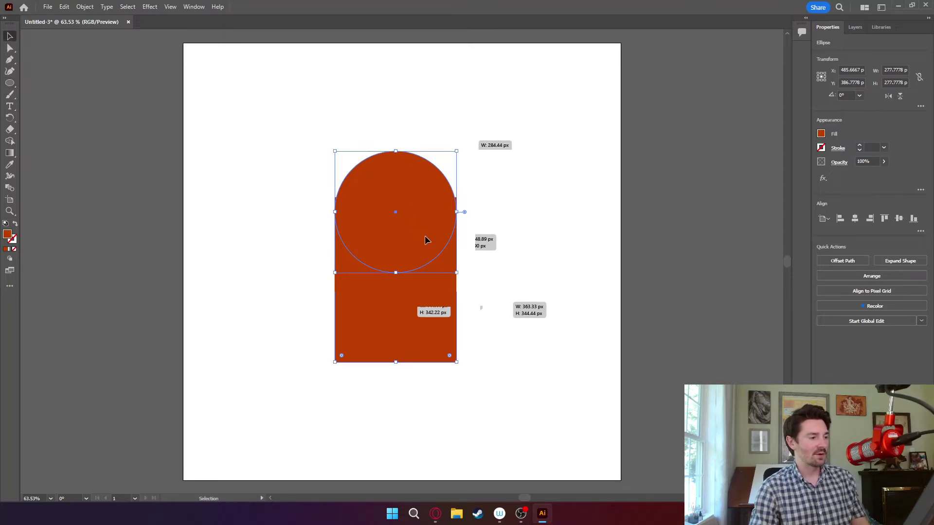
drag(425, 239, 428, 225)
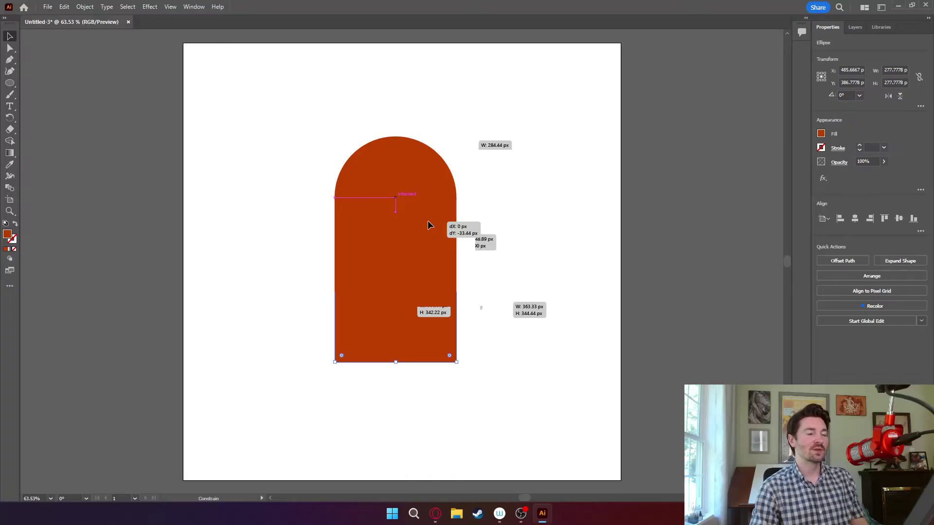
drag(427, 221, 428, 221)
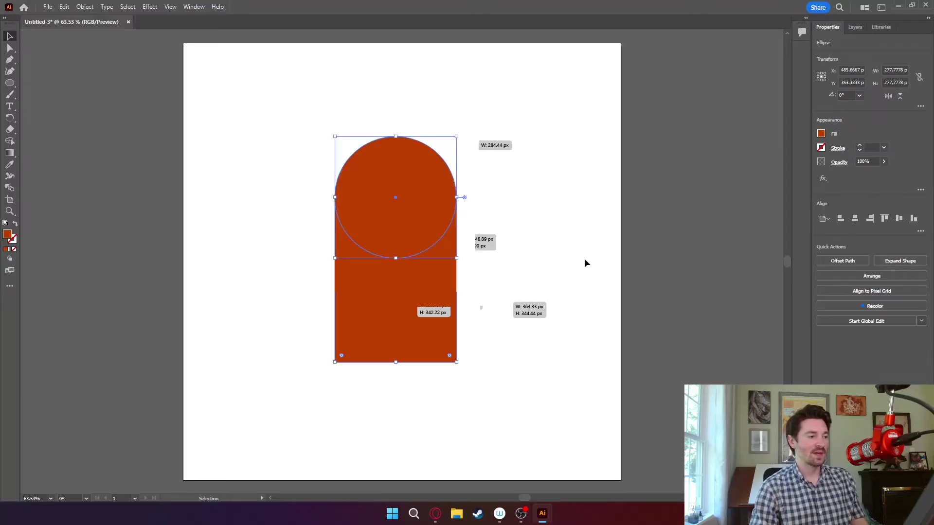
click(465, 219)
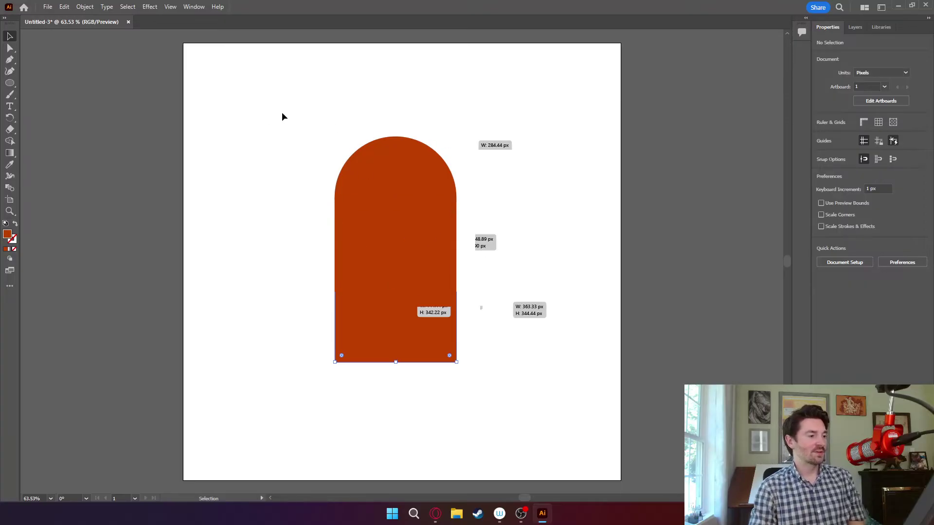
Step: Unite the circle and rectangle into one arch shape with Pathfinder
drag(257, 90, 471, 380)
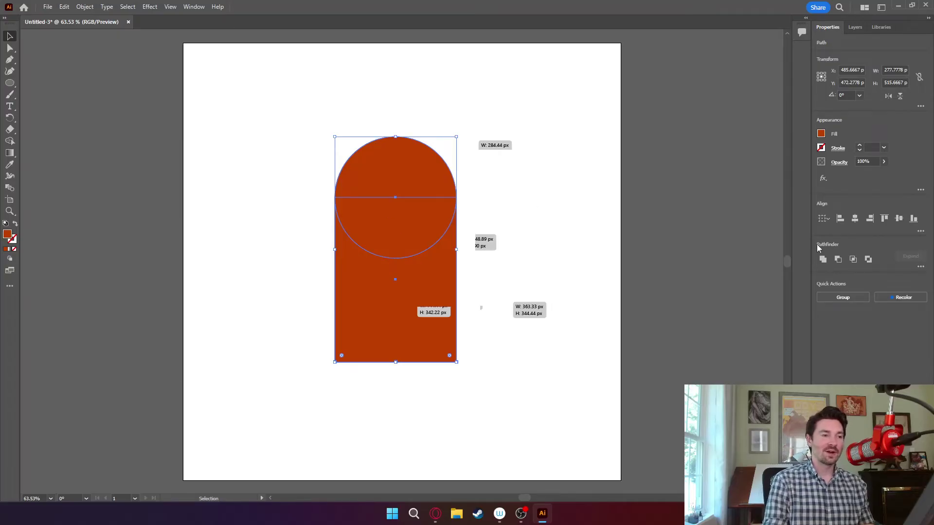
click(194, 7)
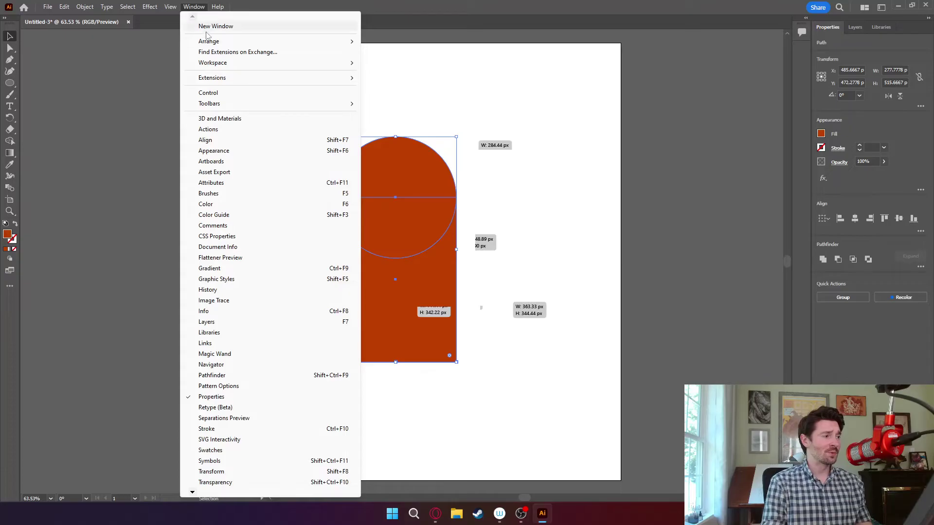
click(211, 375)
drag(98, 334, 150, 137)
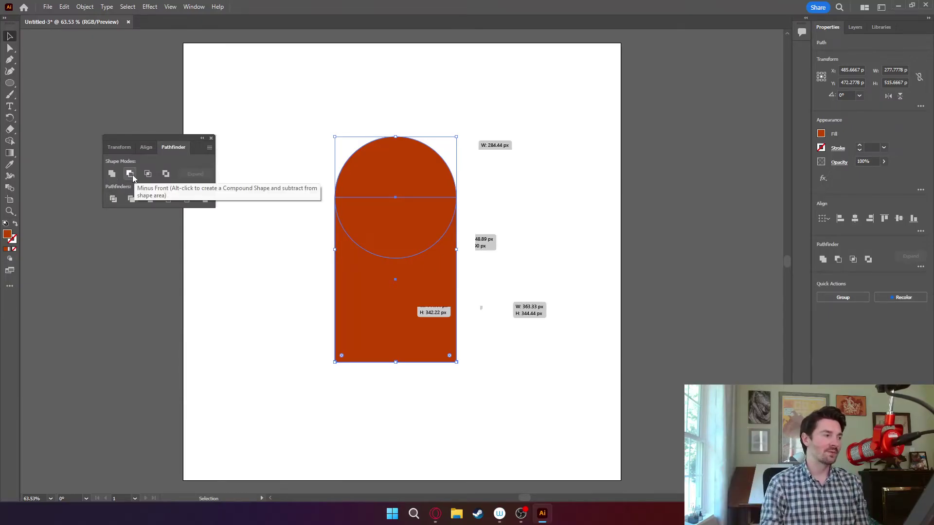
click(113, 175)
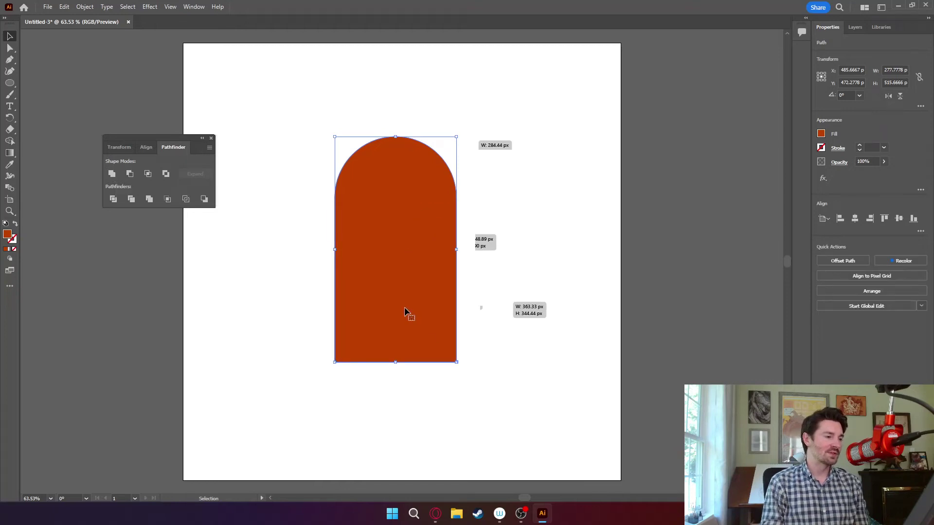
Step: Place the arch at X 510 px, Y 470 px, keeping the Pathfinder panel clear
drag(404, 307, 451, 336)
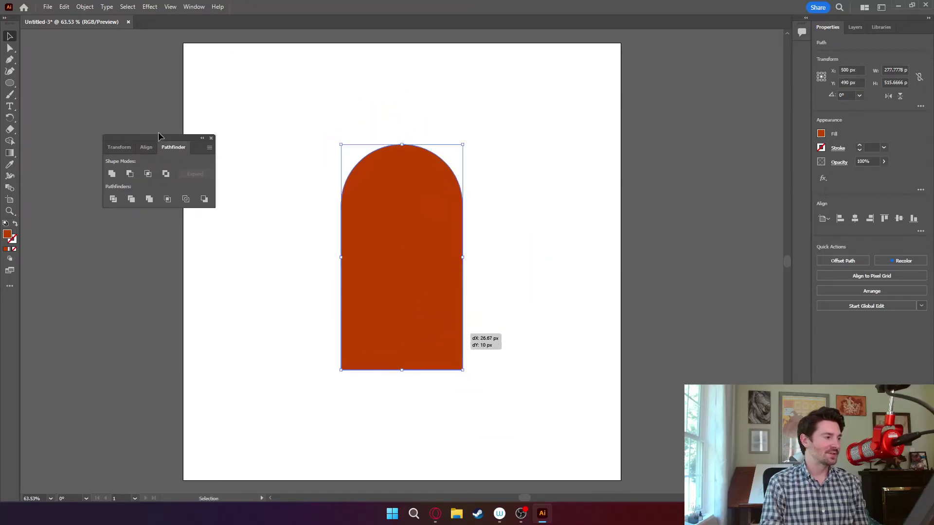
drag(150, 139, 106, 195)
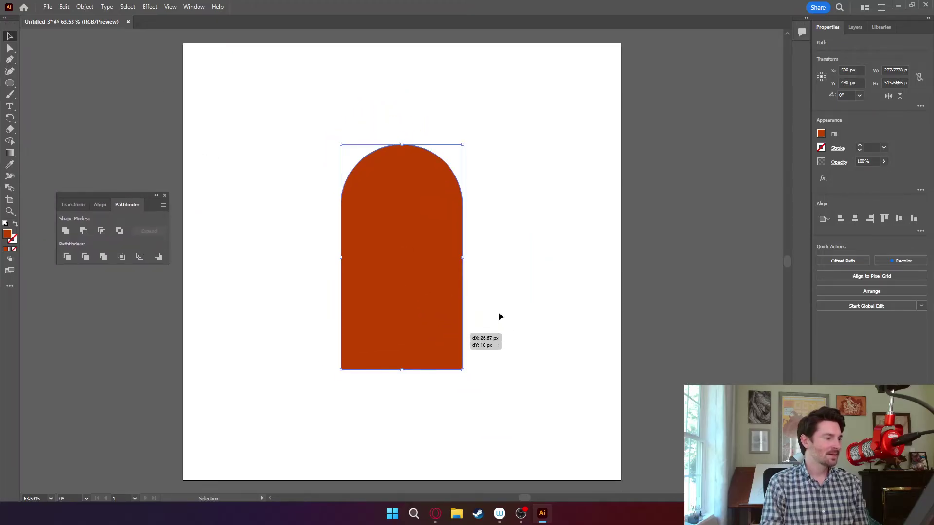
mouse_move(419, 283)
mouse_down()
mouse_move(404, 272)
mouse_move(423, 275)
mouse_up()
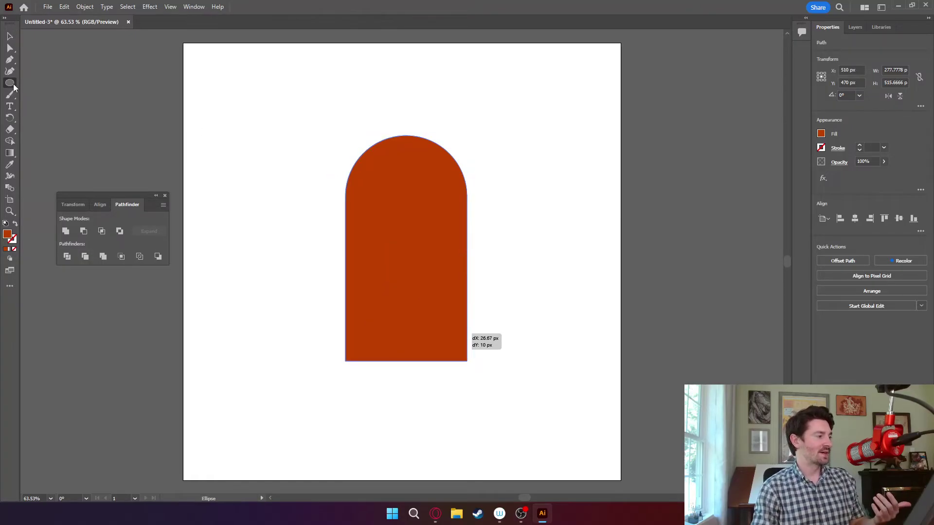
drag(11, 83, 27, 84)
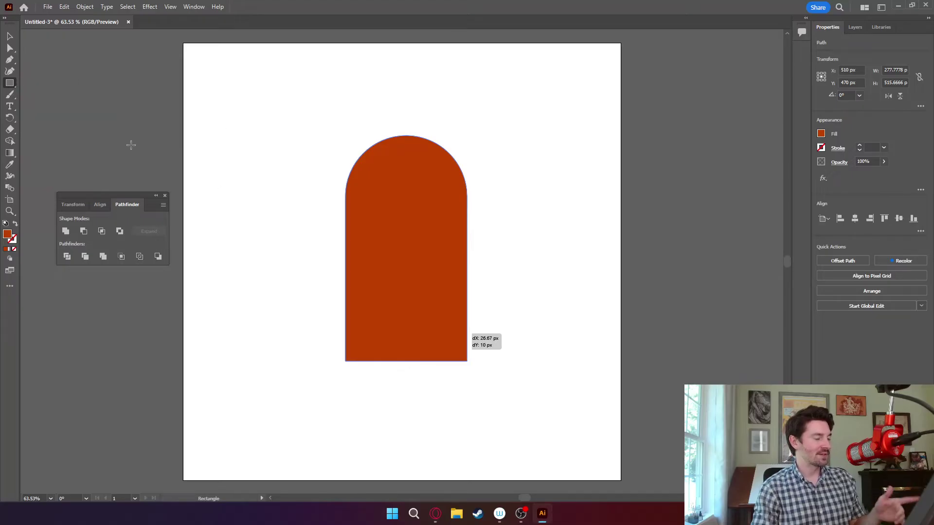
Step: Draw a roughly 106.67 × 194.44 px rectangle left of the body and round its corners
drag(240, 202, 287, 287)
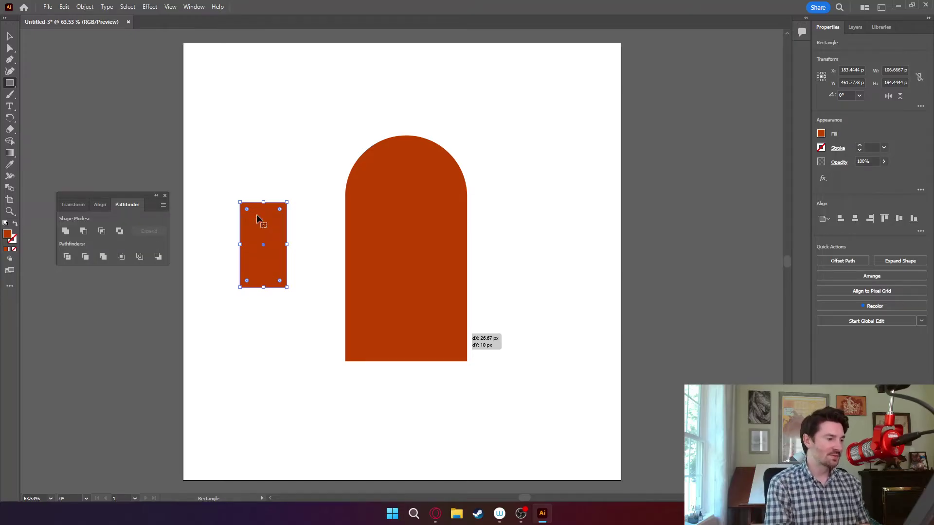
key(ctrl+plus)
key(ctrl+plus)
key(ctrl+plus)
key(ctrl+plus)
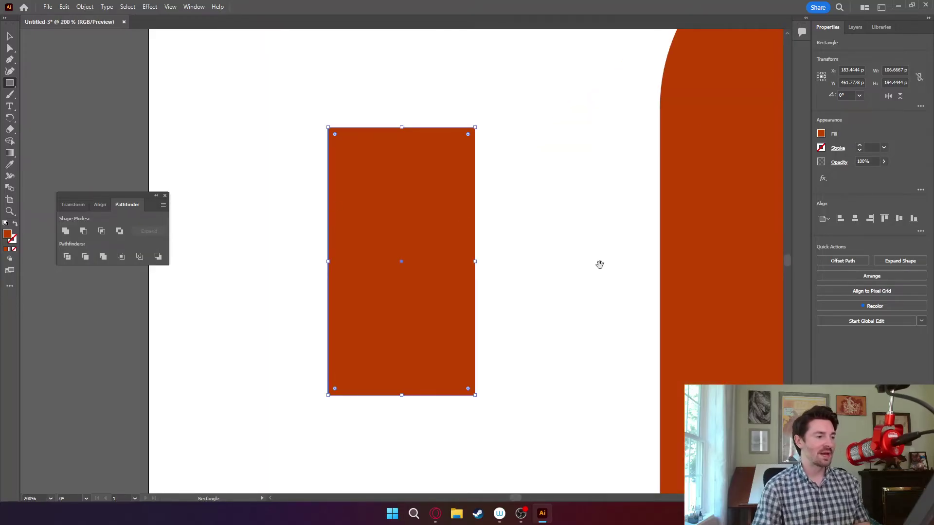
key(space)
drag(598, 262, 531, 244)
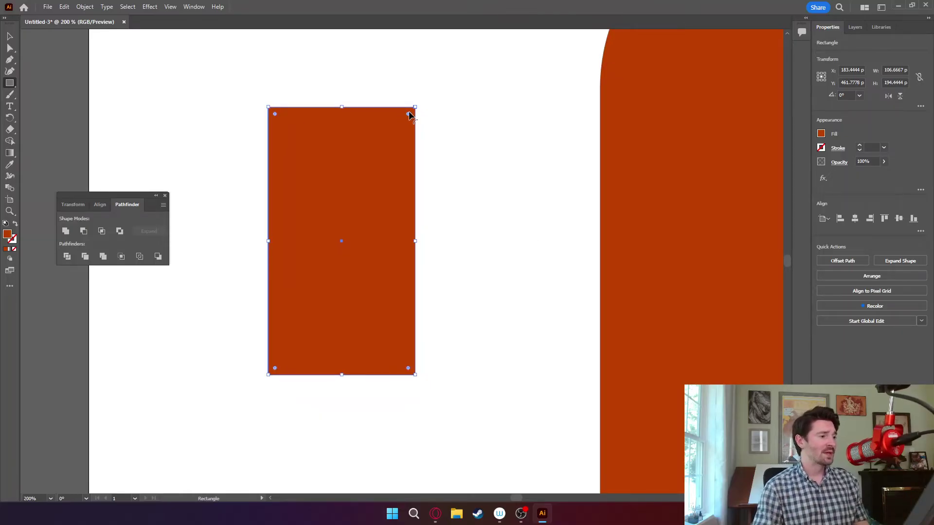
mouse_move(408, 115)
mouse_down()
mouse_move(402, 125)
mouse_move(413, 115)
mouse_up()
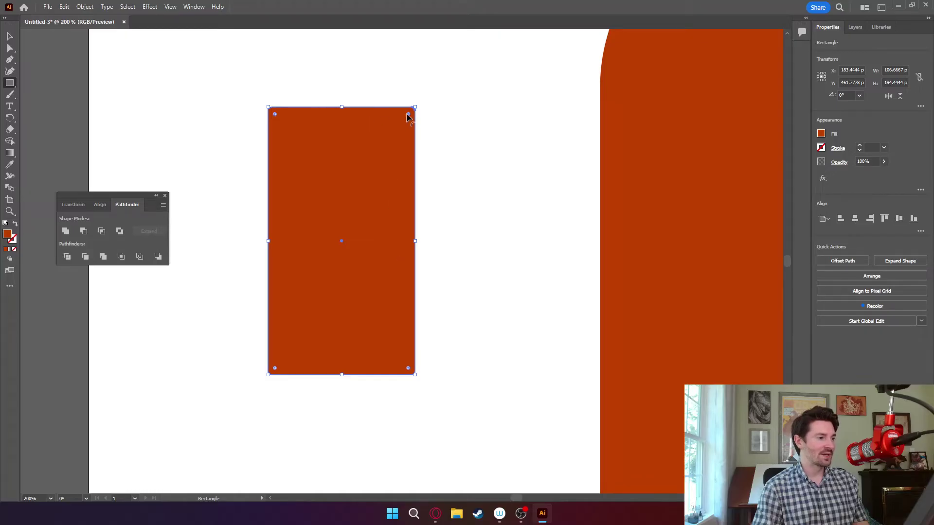
drag(408, 114, 393, 138)
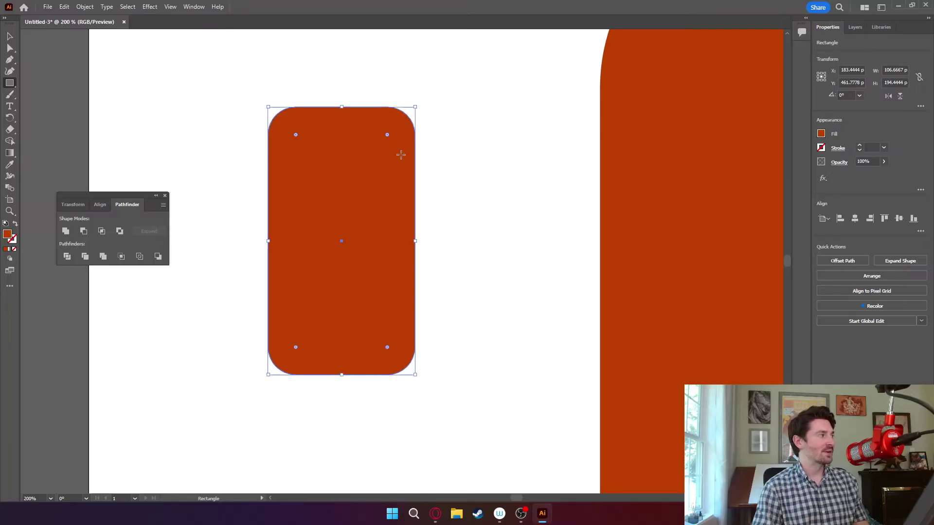
Step: Rotate the rounded rectangle diagonally and set it left of the arch as an arm
click(9, 37)
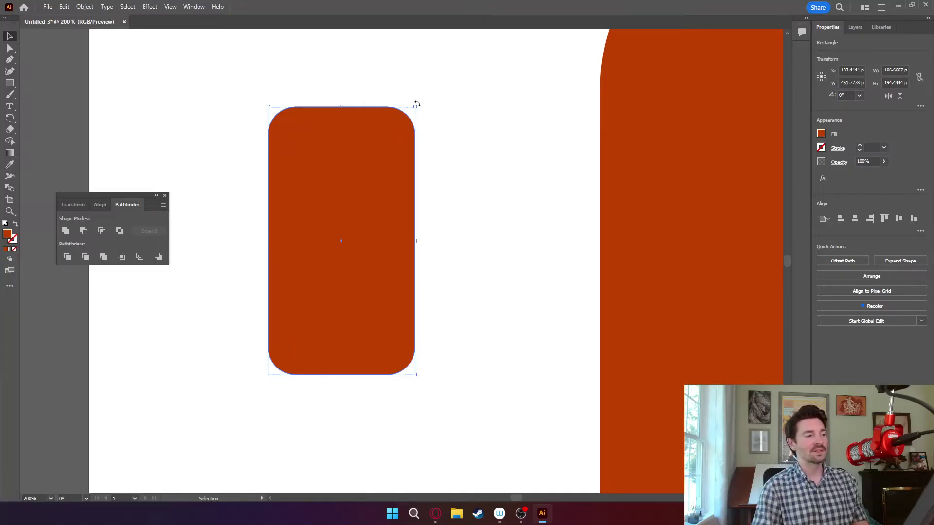
drag(417, 104, 484, 189)
drag(392, 298, 356, 253)
click(477, 299)
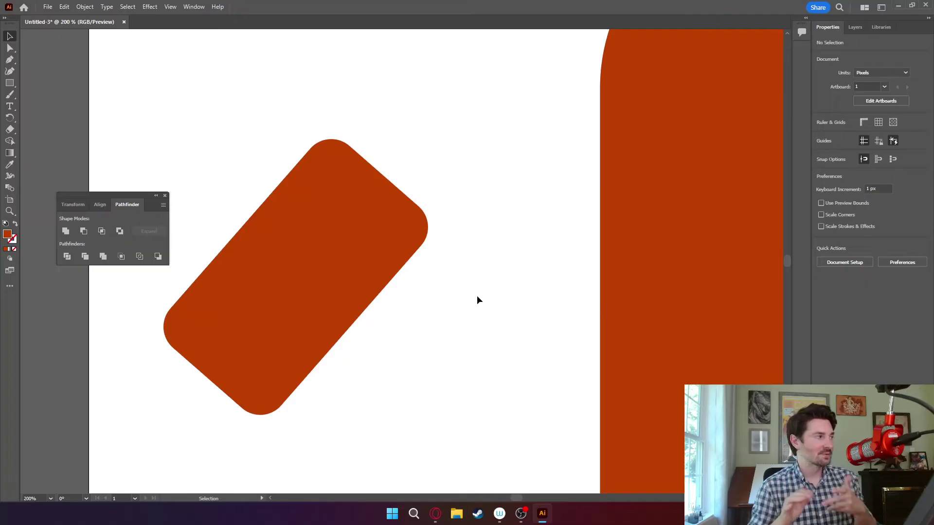
key(ctrl+minus)
key(ctrl+minus)
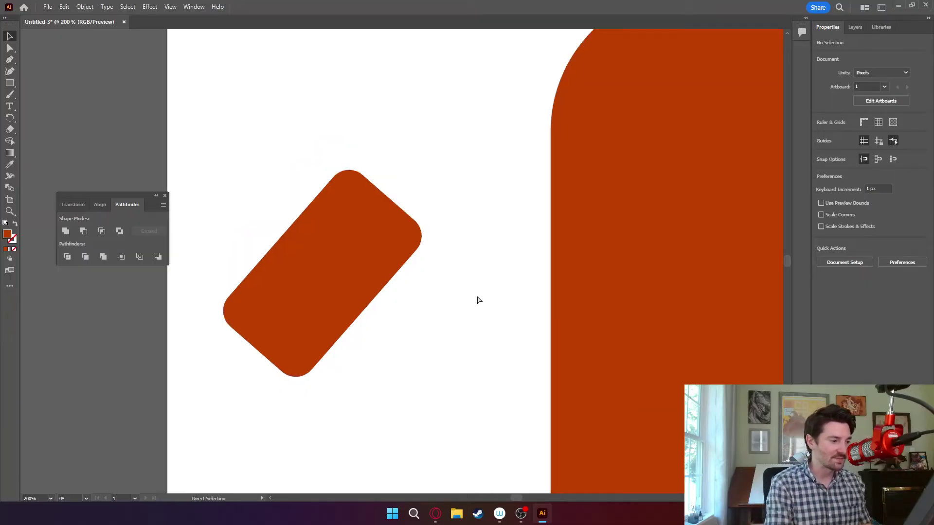
key(space)
drag(585, 293, 479, 274)
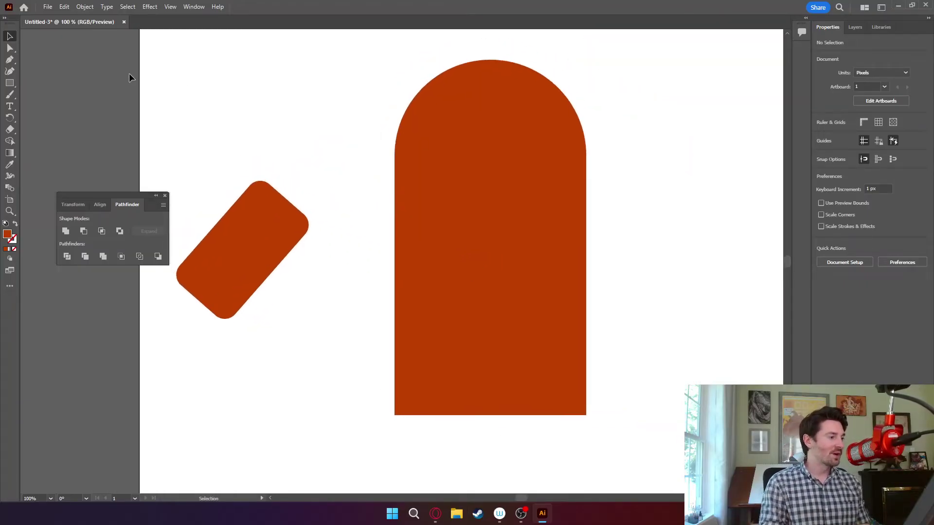
Step: Draw a tall rectangle covering the right half of the tilted shape
click(13, 81)
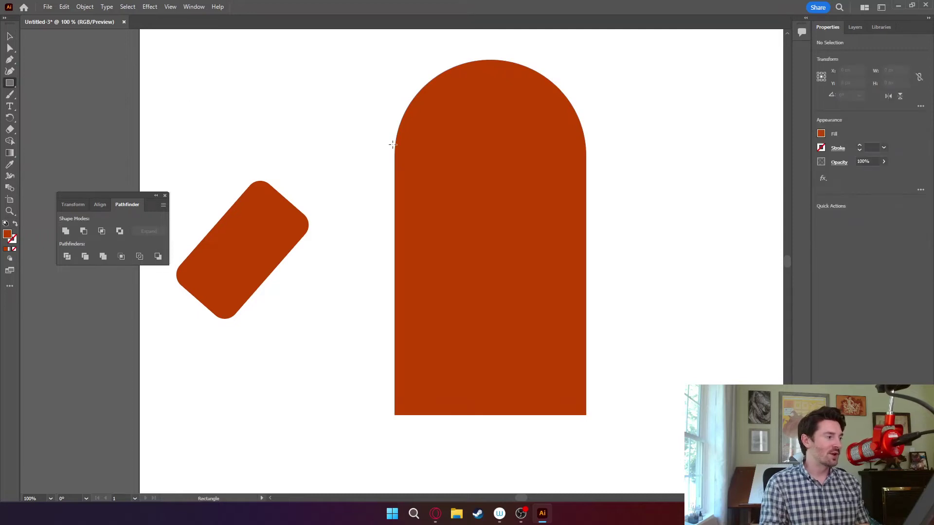
mouse_move(235, 90)
mouse_down()
mouse_move(321, 261)
mouse_move(349, 378)
mouse_move(286, 95)
mouse_move(338, 362)
mouse_up()
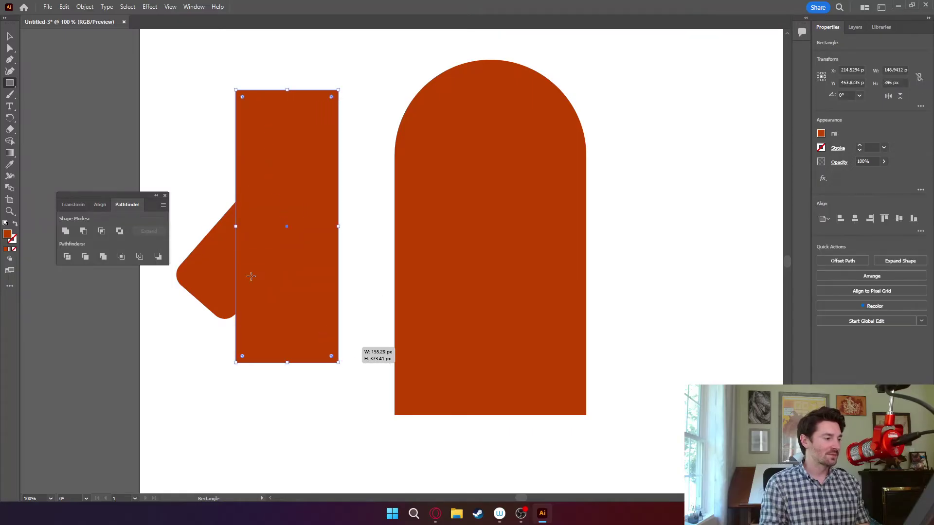
key(v)
mouse_move(307, 280)
mouse_down()
mouse_move(329, 249)
mouse_move(313, 250)
mouse_move(324, 252)
mouse_move(308, 270)
mouse_up()
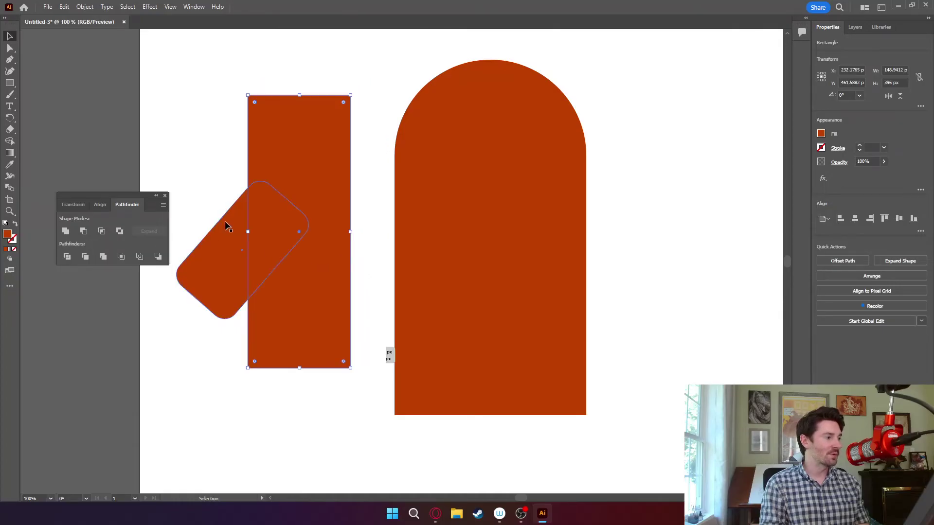
Step: Subtract it with Minus Front and move the trimmed arm beside the body's left edge
drag(199, 130, 306, 277)
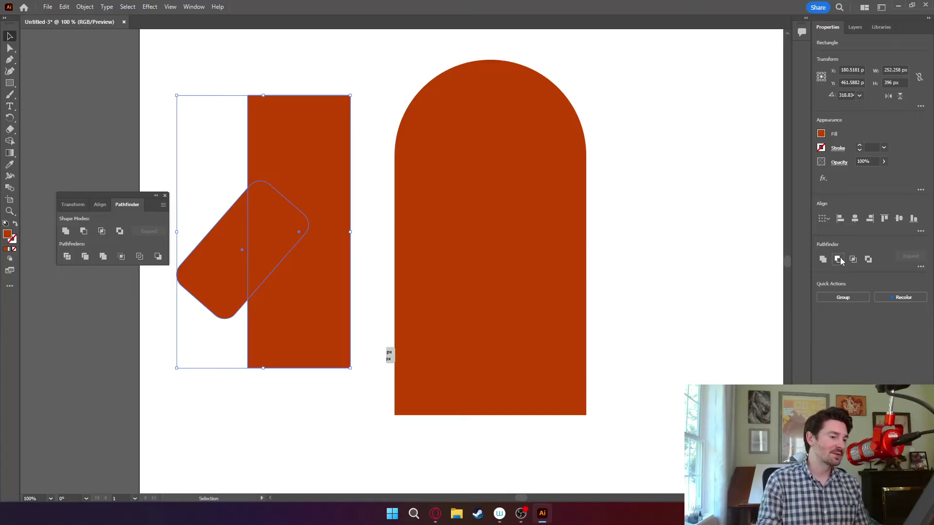
click(838, 259)
drag(243, 243, 363, 281)
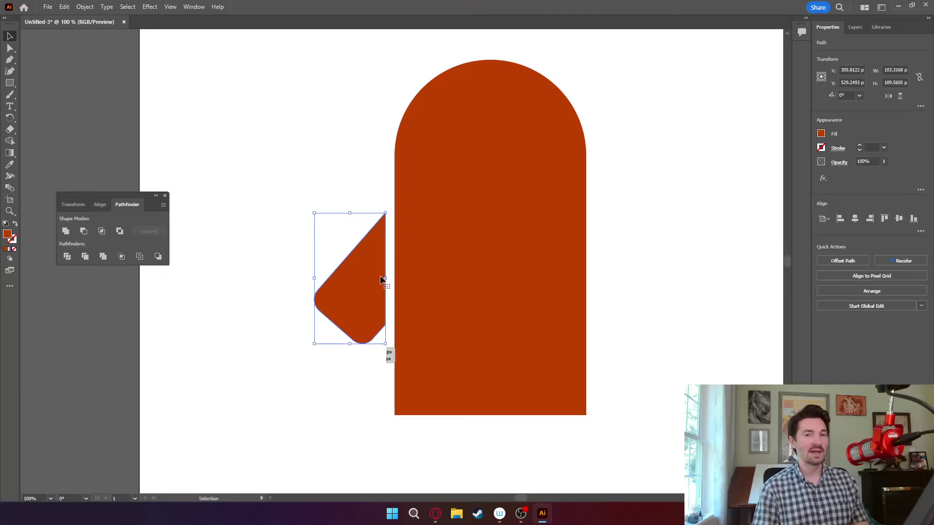
Step: Duplicate the arm to the right side and reflect the copy vertically
drag(382, 281, 542, 306)
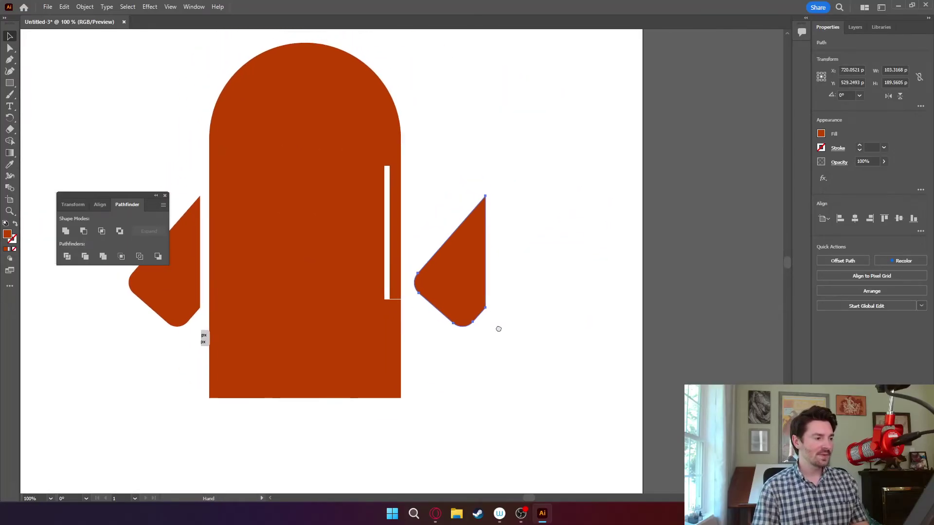
key(ctrl+z)
key(ctrl+z)
key(ctrl+z)
key(ctrl+z)
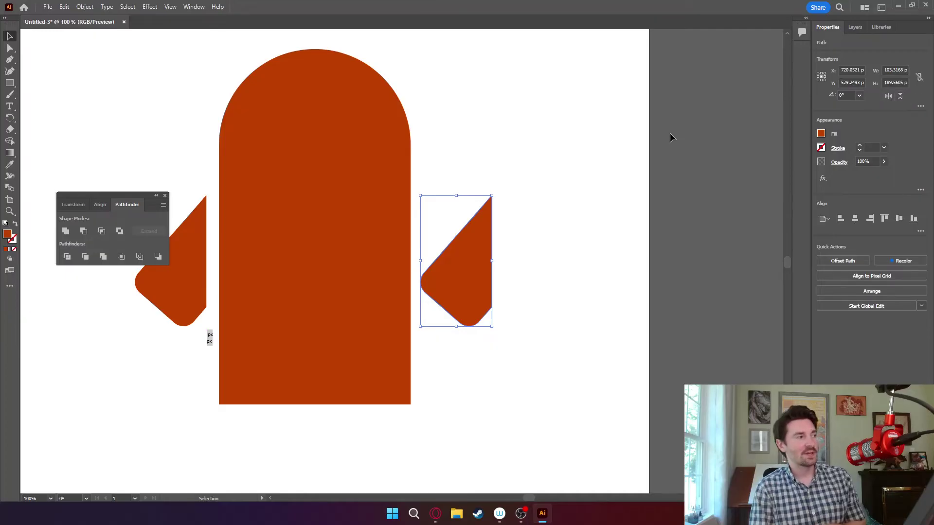
click(85, 7)
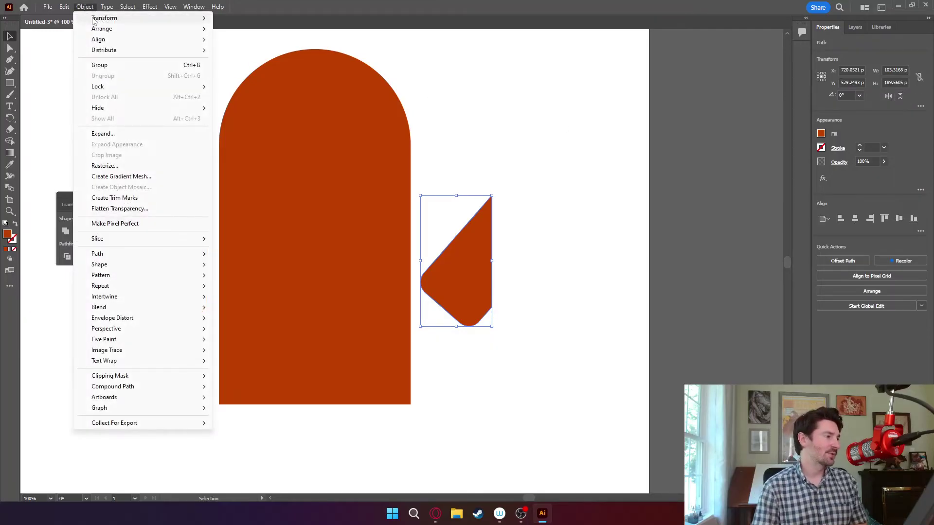
mouse_move(97, 18)
click(239, 54)
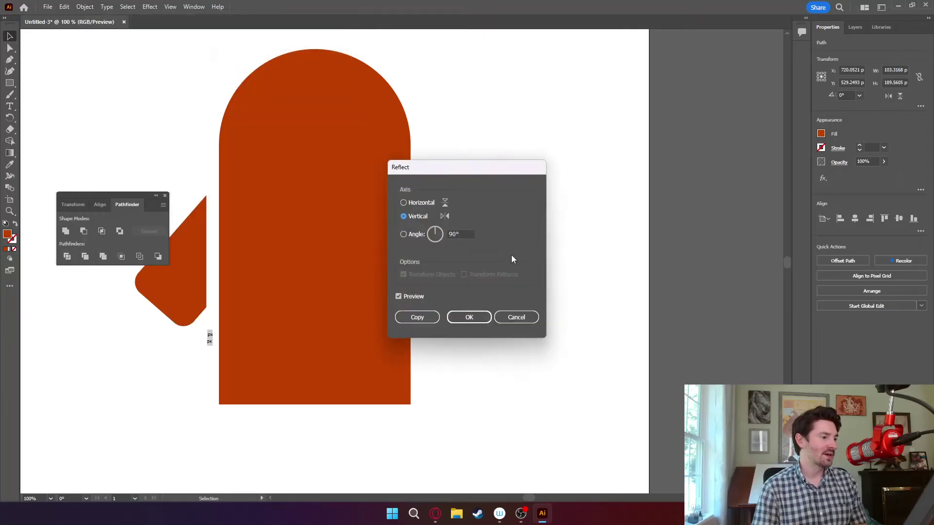
drag(457, 172, 636, 167)
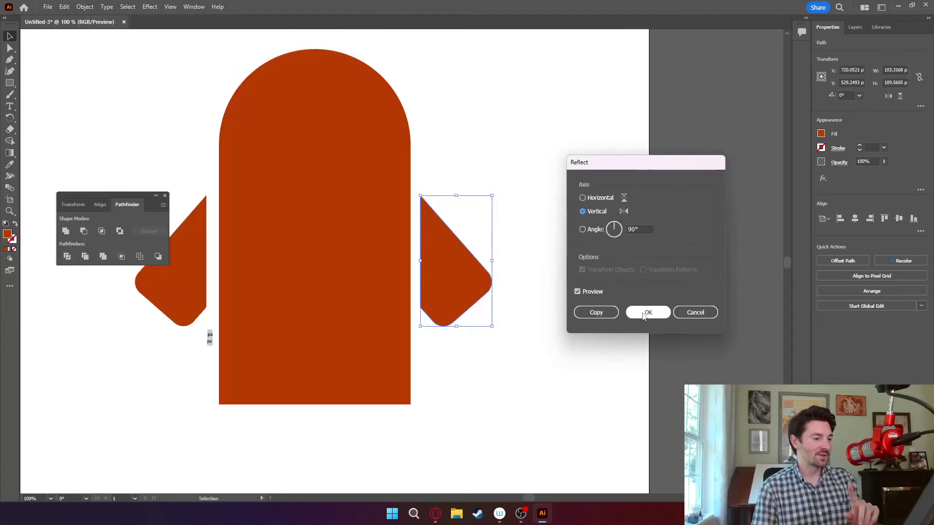
click(647, 312)
Step: Fit the mirrored arm against the arch's right edge and zoom out to the whole robot
drag(474, 261, 456, 284)
click(469, 386)
scroll(436, 330, down, 2)
scroll(436, 329, left, 4)
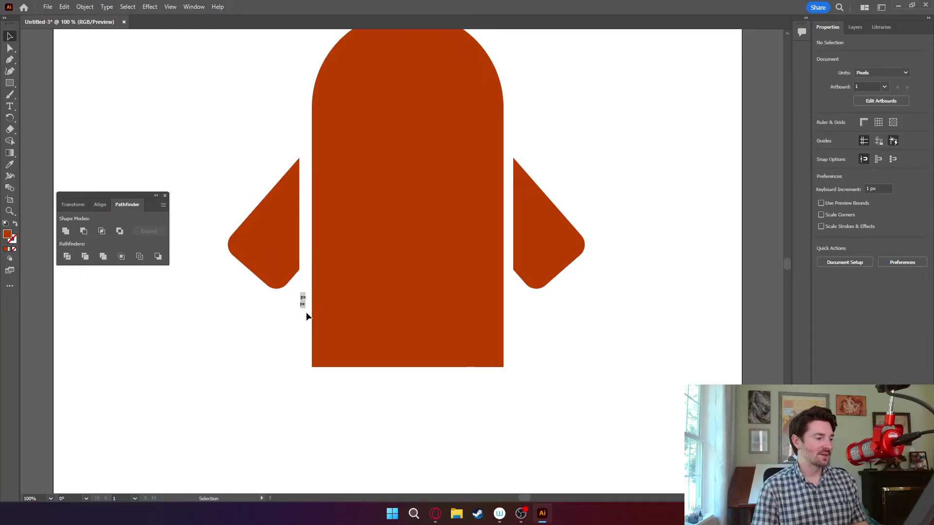
key(ctrl+minus)
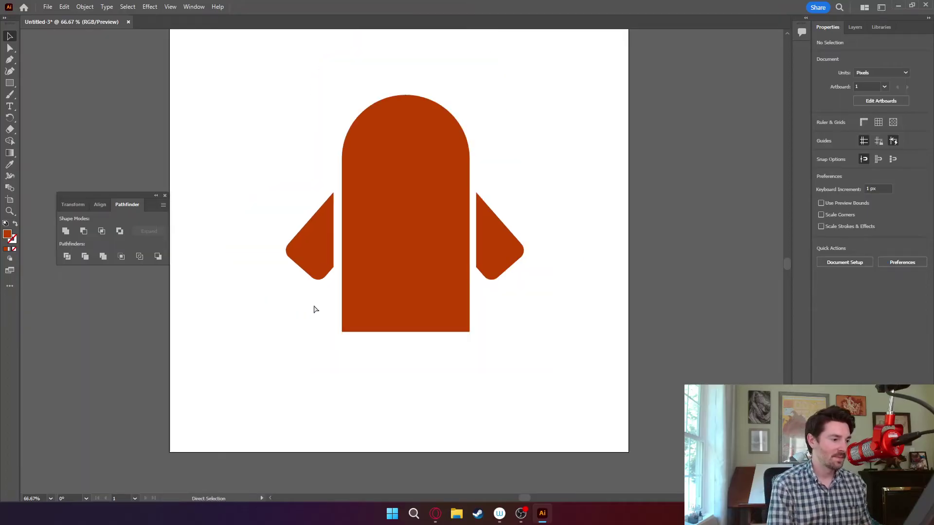
Step: Draw a rectangle left of the robot's left arm and round its corners to about 18 px
scroll(364, 316, down, 3)
scroll(505, 234, up, 3)
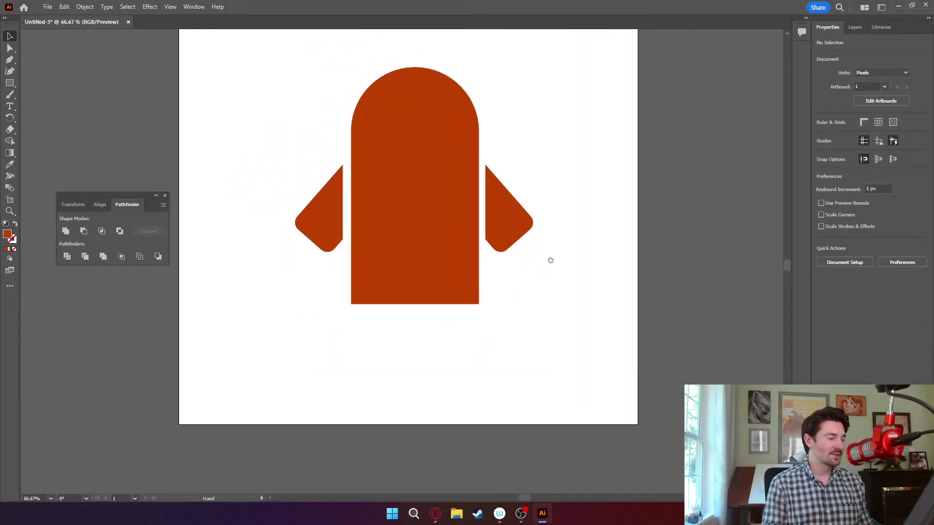
click(9, 83)
drag(195, 173, 249, 275)
drag(339, 225, 427, 262)
key(ctrl+=)
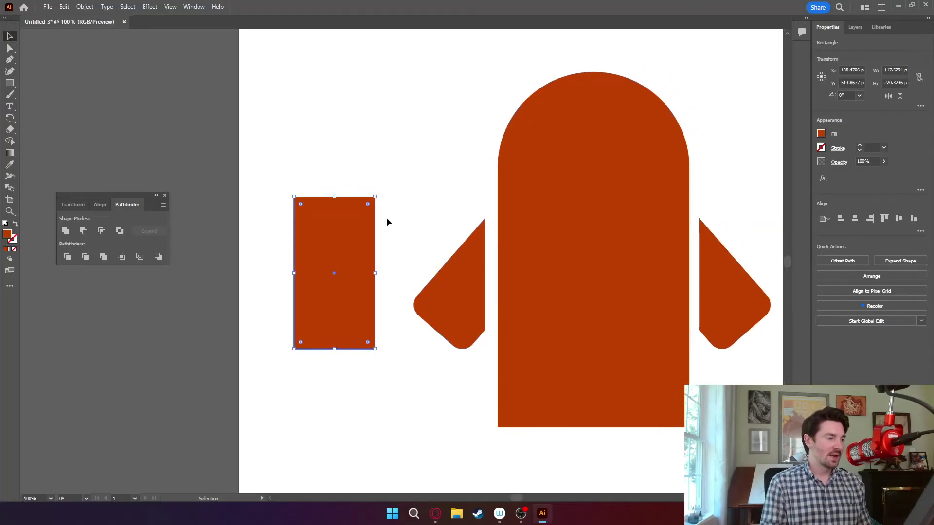
mouse_move(367, 207)
mouse_down()
mouse_move(358, 227)
mouse_move(363, 217)
mouse_up()
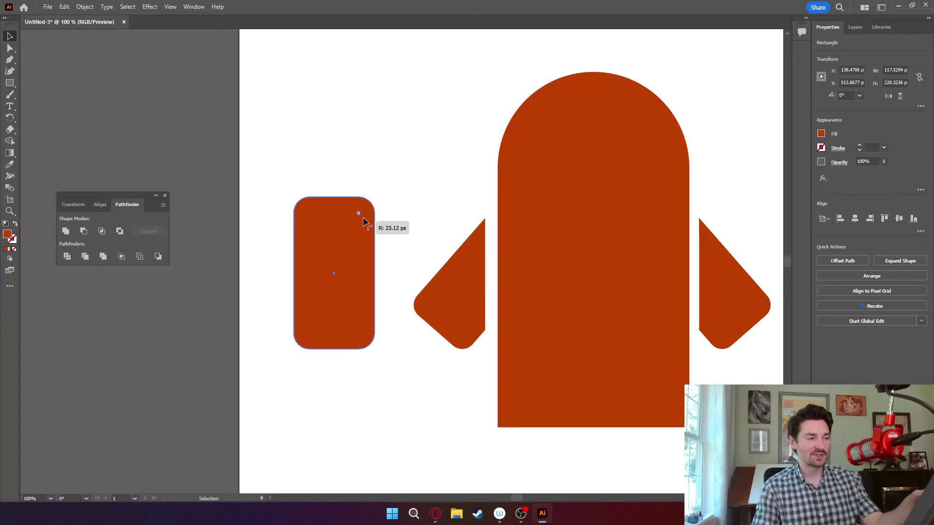
drag(363, 217, 369, 216)
Step: Draw a rectangle over the rounded shape's top and cut it away with Minus Front
click(389, 250)
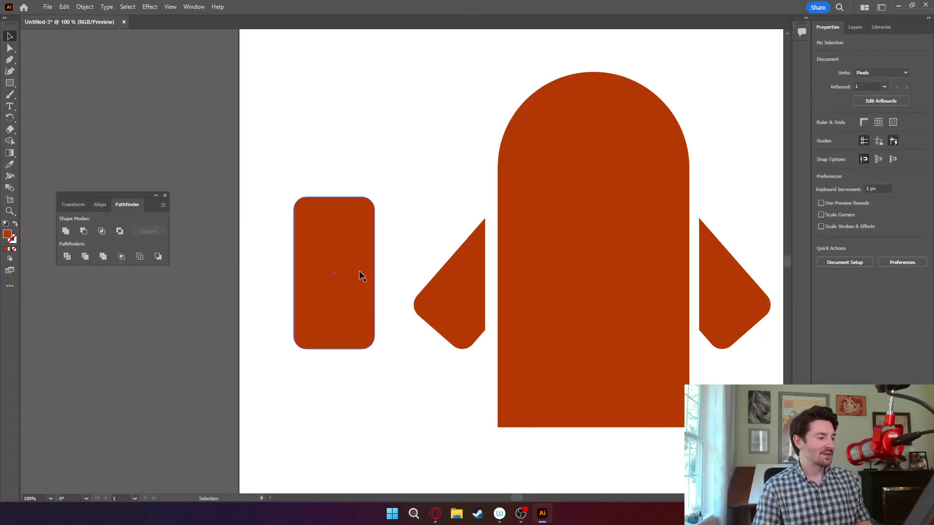
drag(363, 276, 365, 323)
click(112, 141)
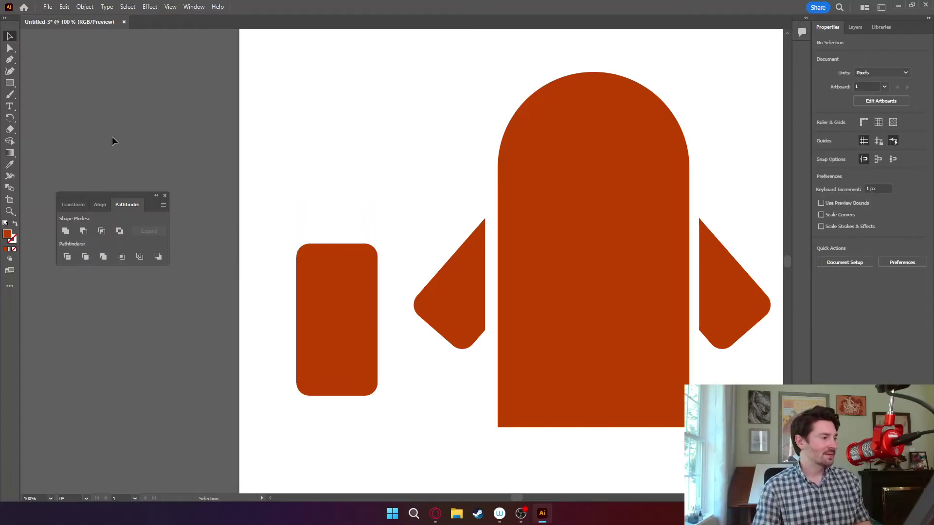
click(10, 84)
mouse_move(271, 208)
mouse_down()
mouse_move(389, 250)
mouse_move(399, 293)
mouse_up()
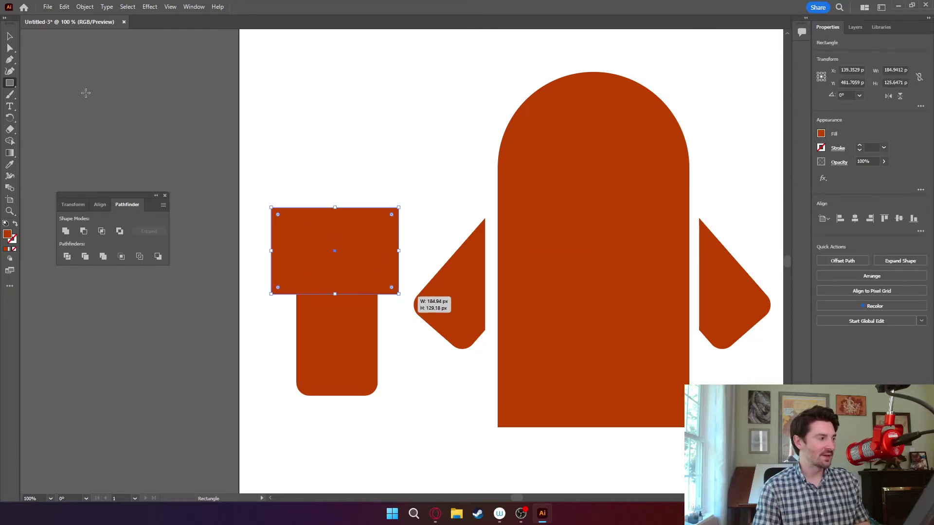
shift+click(346, 344)
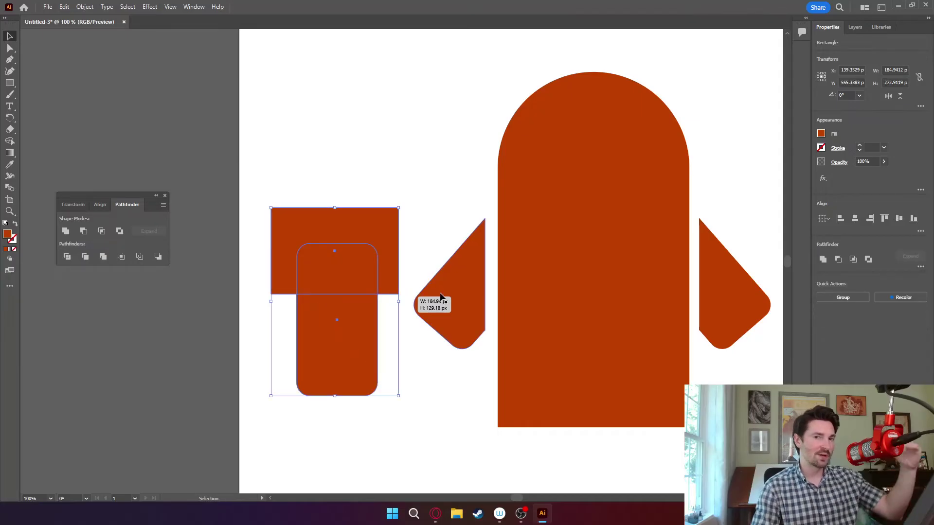
click(89, 234)
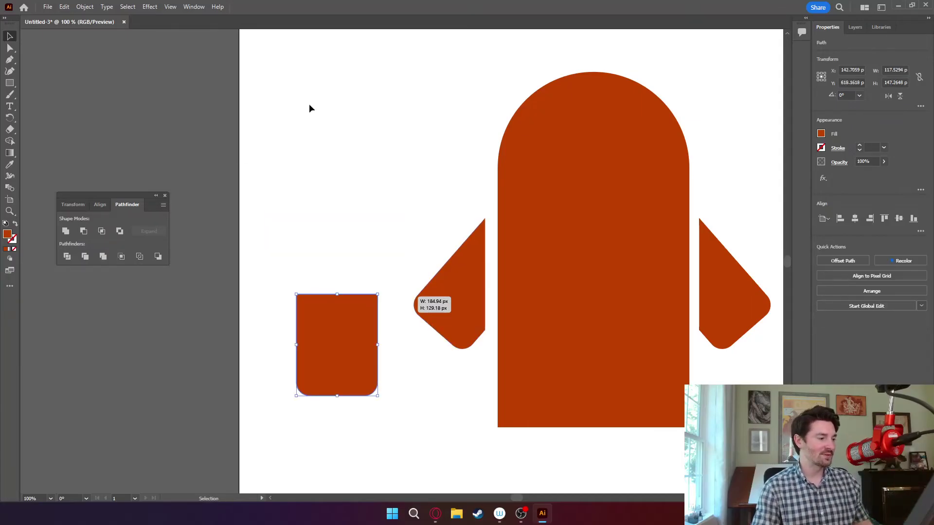
Step: Place the flat-topped 117.53 × 147.26 px leg under the body's left side
drag(352, 373, 325, 199)
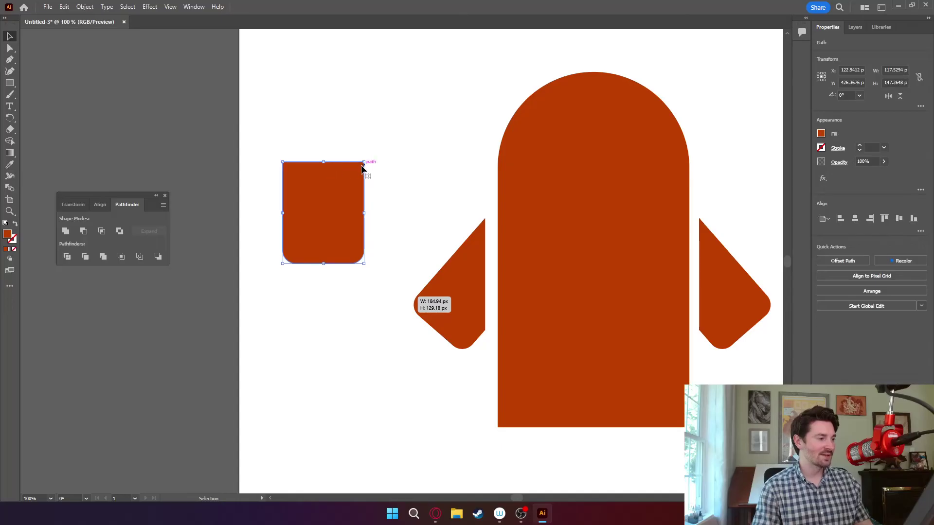
drag(322, 225, 474, 306)
click(537, 335)
drag(528, 370, 486, 360)
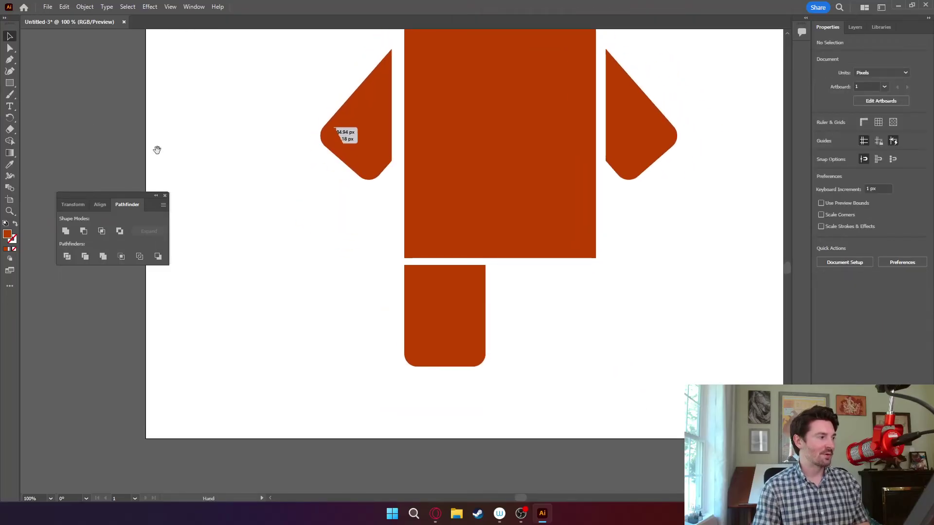
Step: Draw an upright triangle with the Polygon tool, using Down Arrow to reduce the sides
click(7, 84)
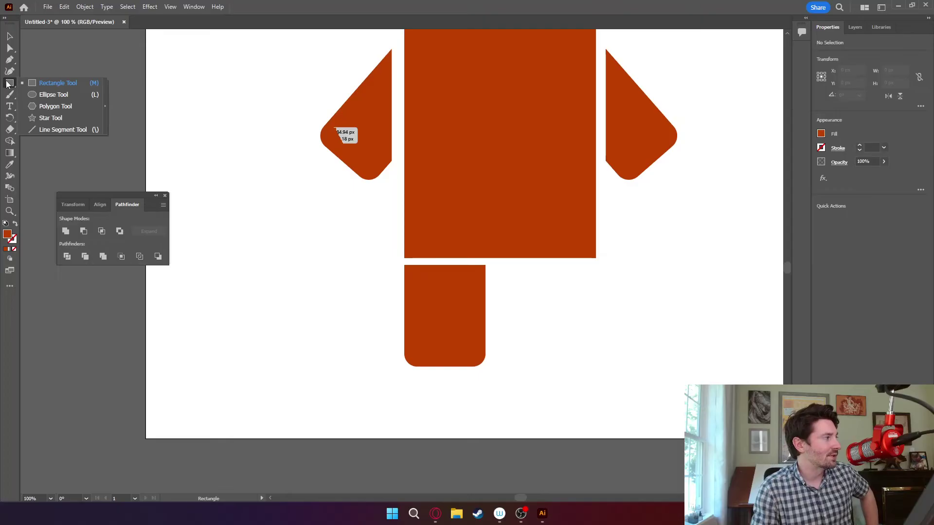
click(56, 106)
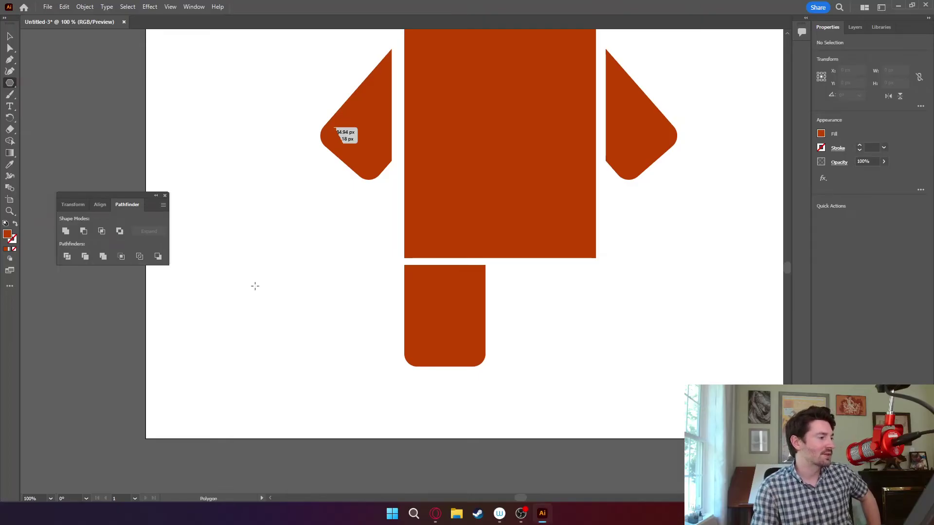
drag(264, 247, 288, 280)
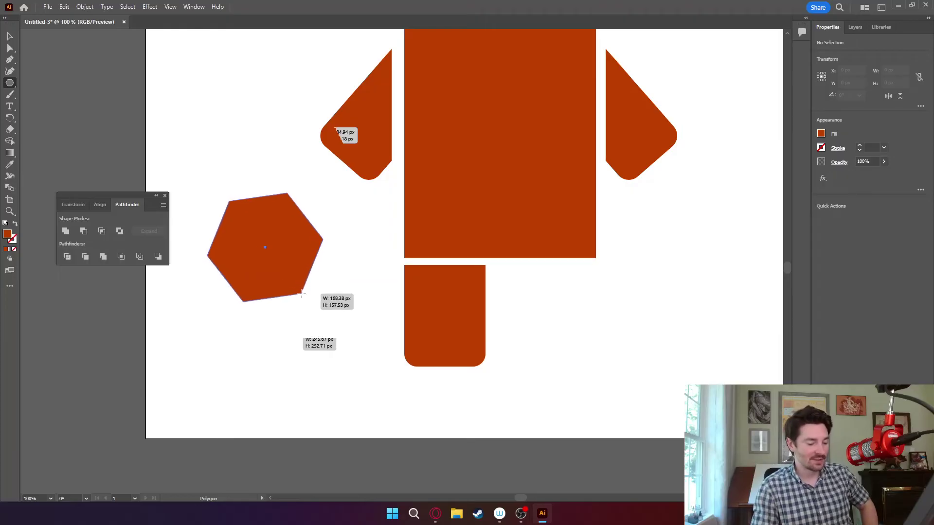
key(Down)
key(Down)
key(Down)
drag(303, 296, 283, 278)
key(Up)
key(Up)
key(Up)
key(Up)
key(Up)
key(Down)
key(Down)
key(Down)
key(Down)
key(Down)
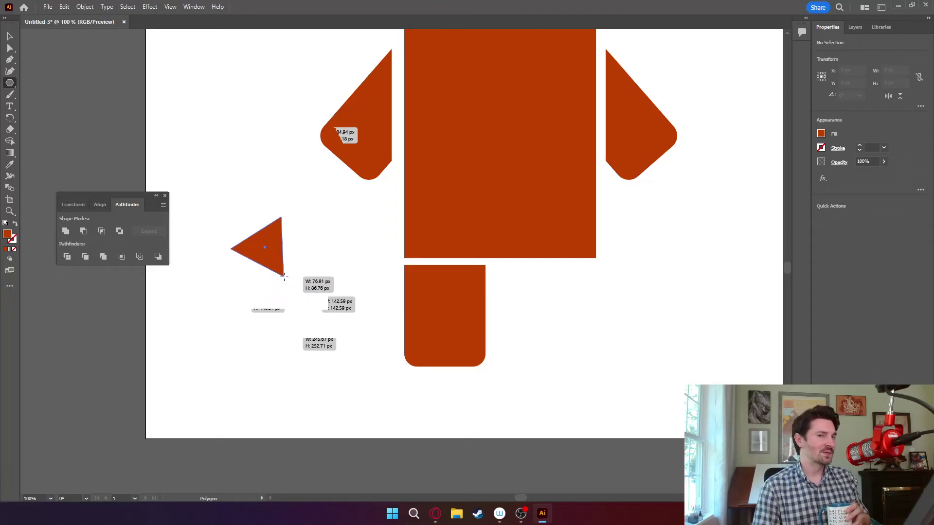
mouse_move(284, 276)
mouse_down()
mouse_move(296, 263)
mouse_move(292, 272)
mouse_up()
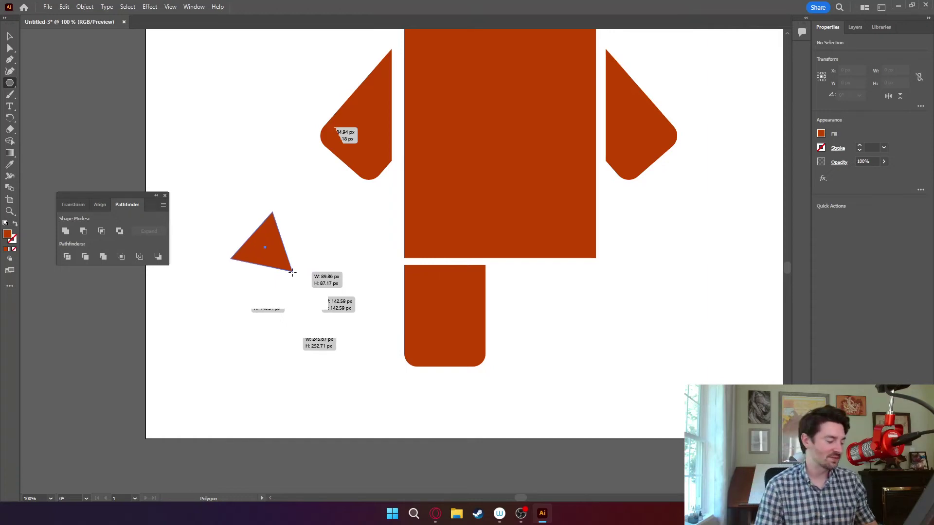
mouse_move(293, 272)
mouse_down()
mouse_move(320, 285)
mouse_move(285, 250)
mouse_move(319, 267)
mouse_move(292, 262)
mouse_move(309, 265)
mouse_up()
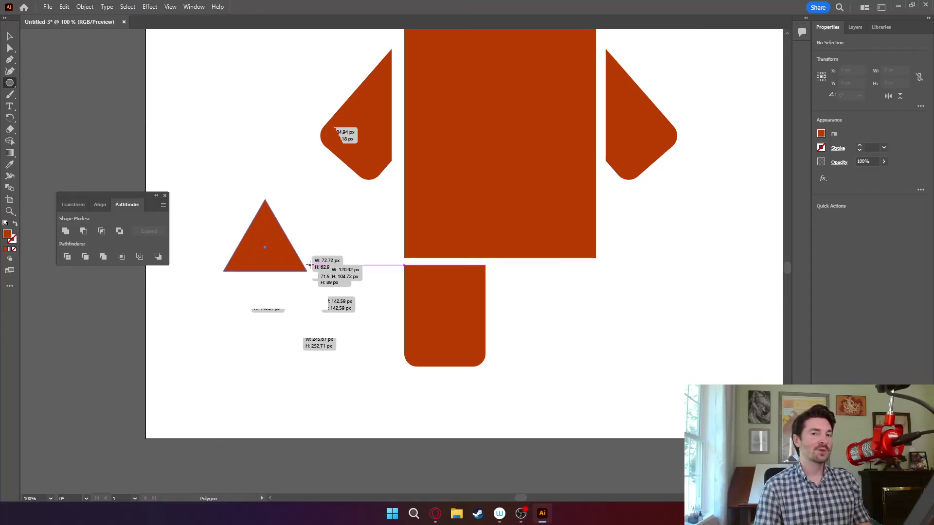
drag(309, 265, 309, 265)
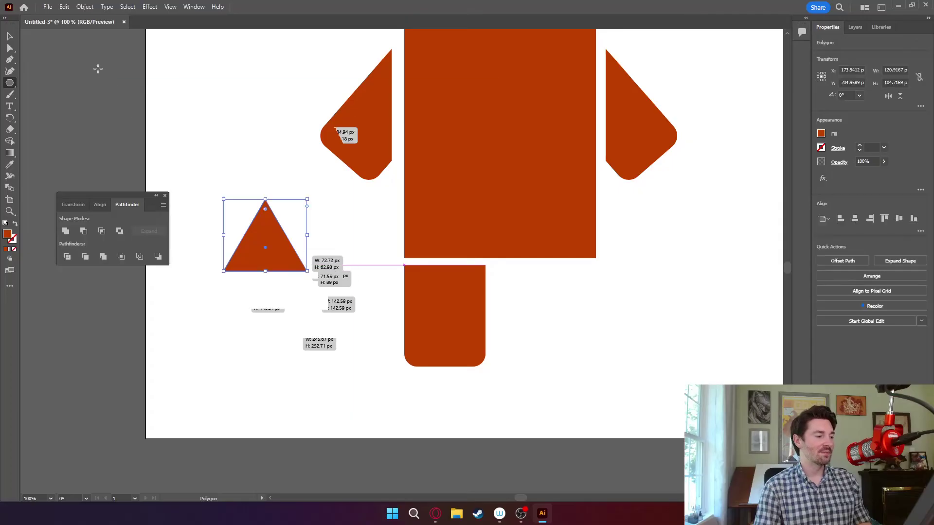
Step: Move the triangle to the leg's bottom-left and flatten it to about 120.92 × 57.63 px
click(11, 37)
drag(267, 256, 304, 322)
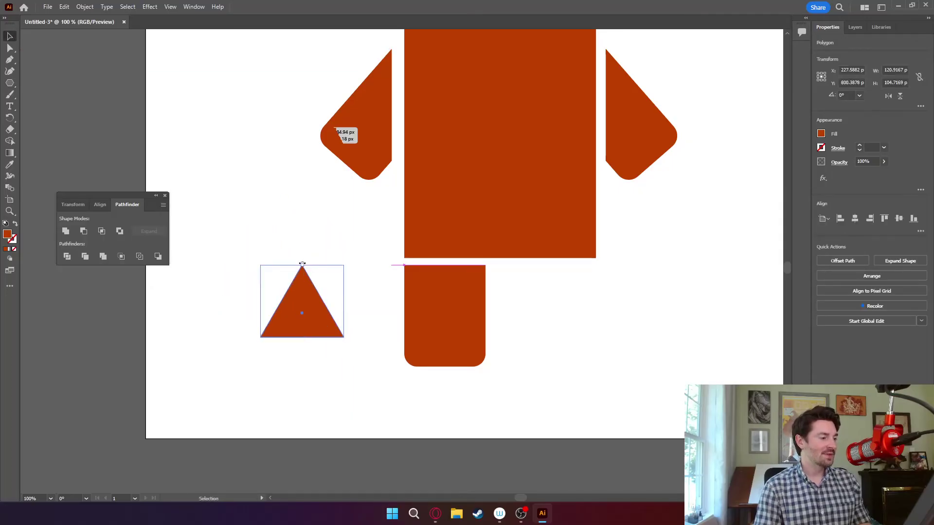
drag(303, 265, 323, 297)
Step: Move the triangle into the leg's bottom-left corner and unite them into one footed leg
drag(327, 334, 427, 364)
click(519, 398)
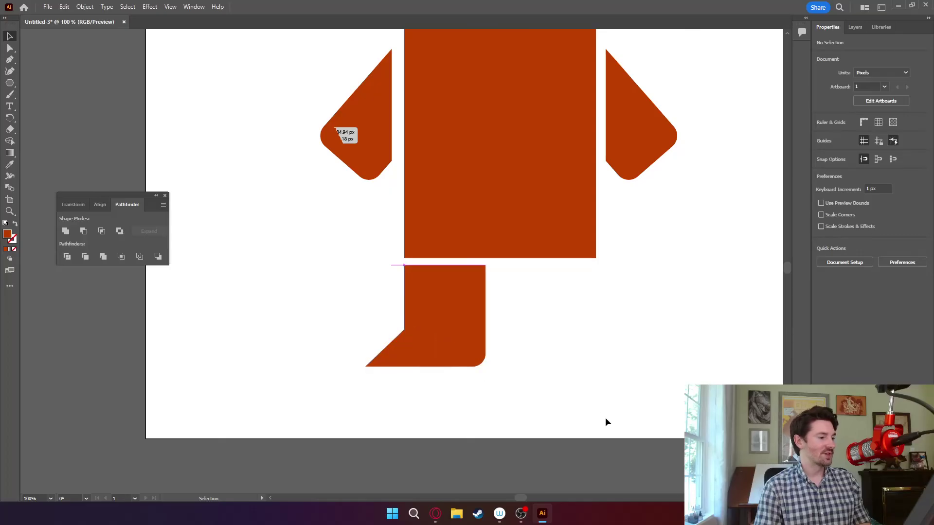
drag(379, 348, 377, 347)
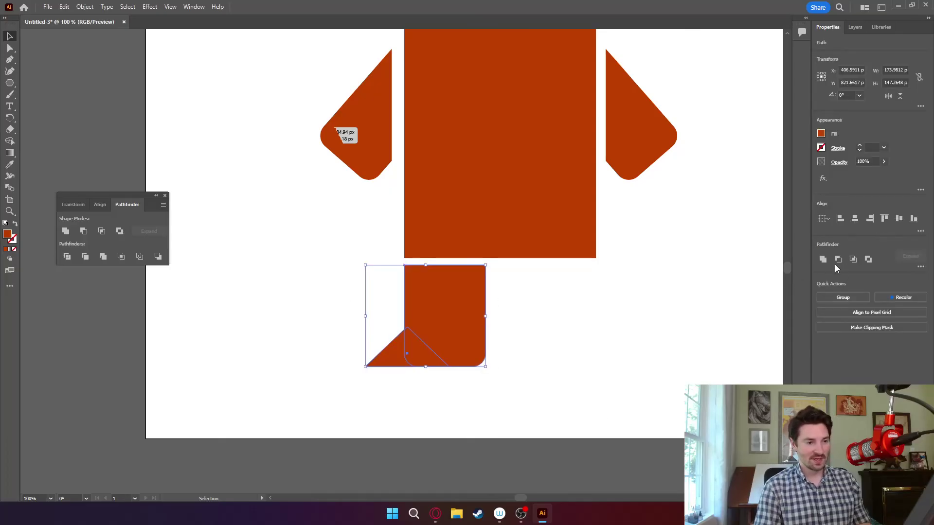
click(822, 259)
click(635, 307)
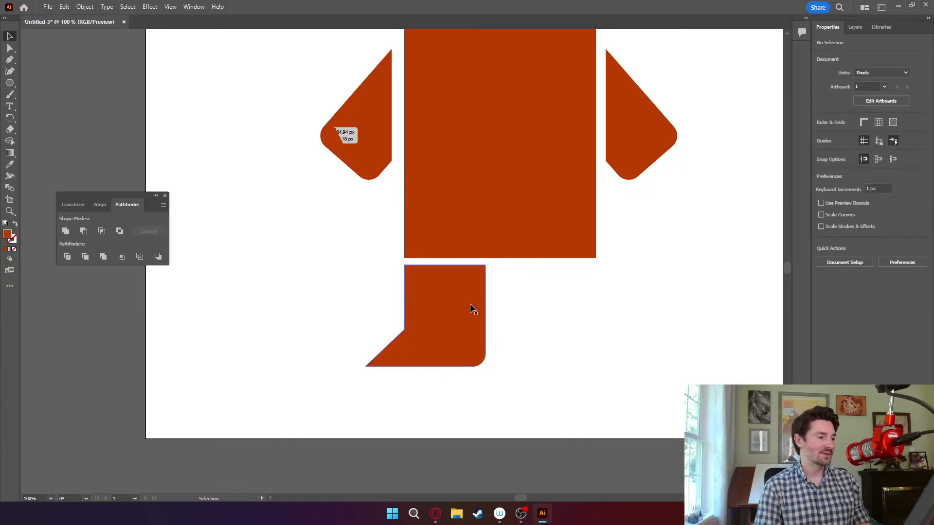
Step: Duplicate the footed leg and reflect the copy horizontally under the body's right side
click(469, 305)
drag(429, 296, 545, 316)
click(494, 366)
click(459, 329)
click(888, 96)
click(653, 325)
scroll(629, 292, up, 5)
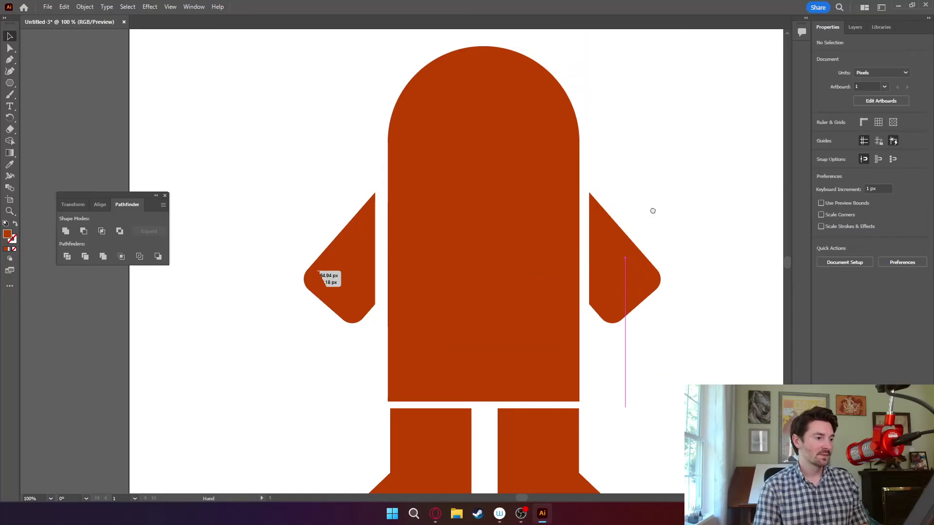
drag(639, 179, 624, 222)
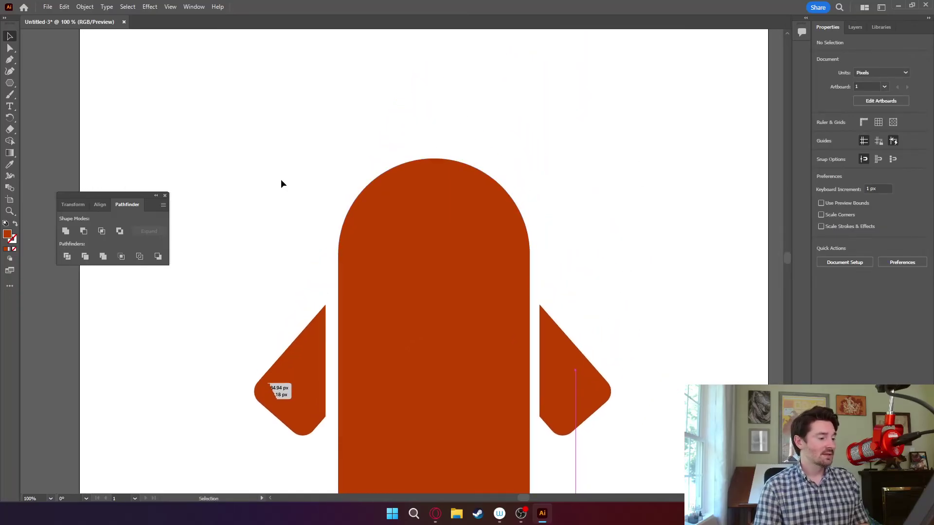
key(ctrl+minus)
key(ctrl+plus)
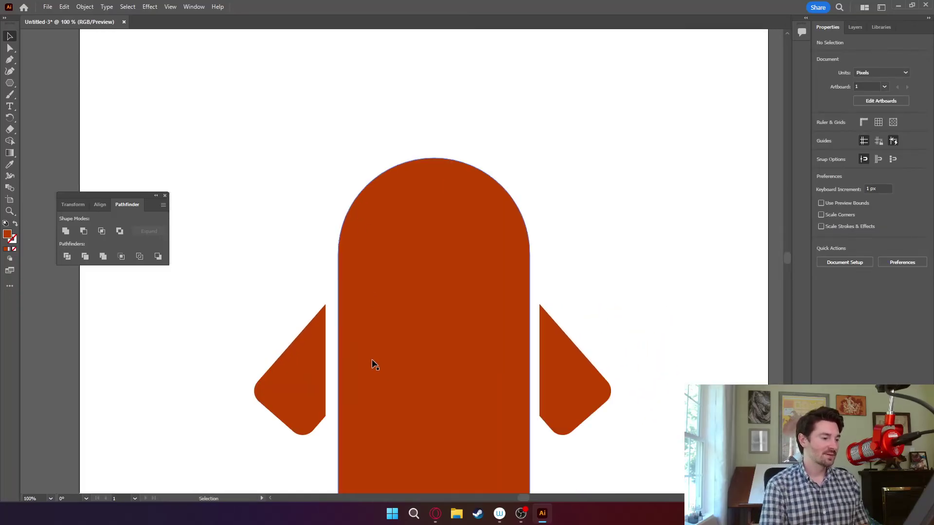
key(space)
Step: Draw a small circle beside the robot and fill it light blue (81BCCC)
drag(413, 330, 384, 242)
drag(11, 87, 44, 92)
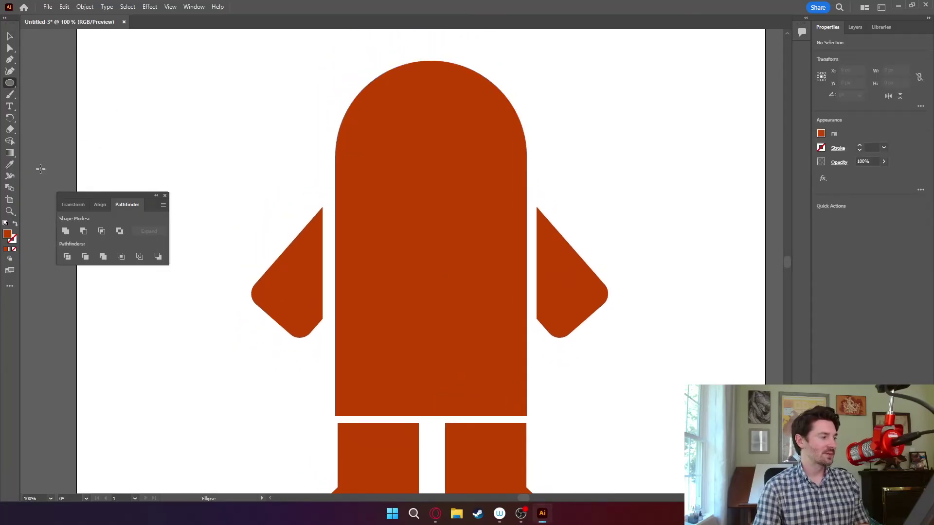
drag(182, 123, 192, 134)
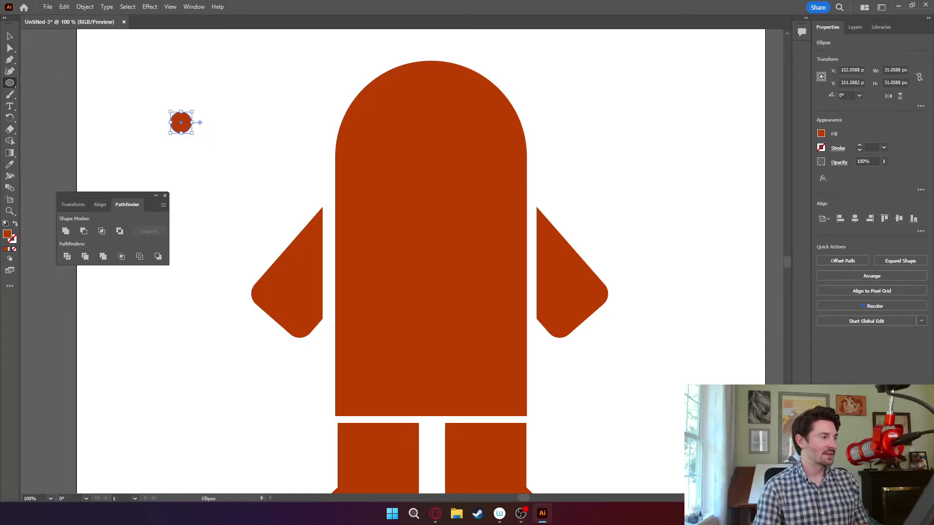
click(286, 153)
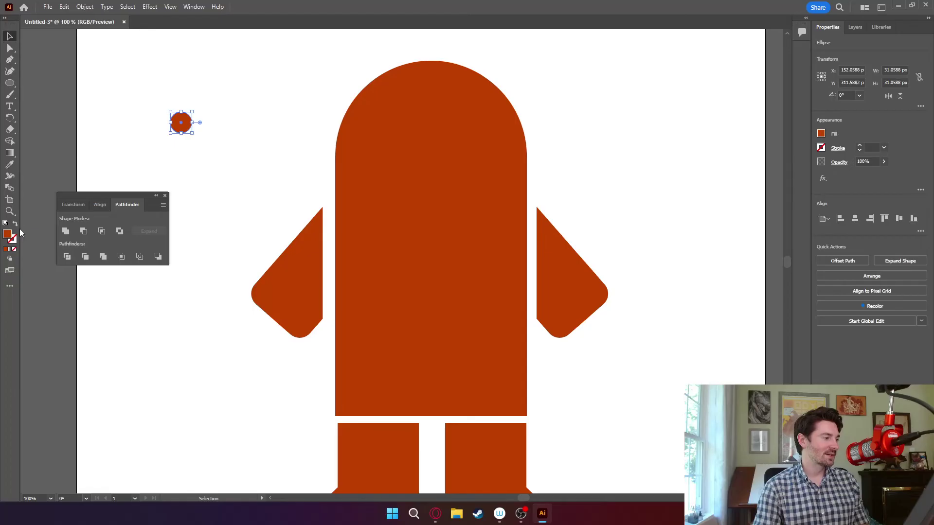
double_click(10, 236)
mouse_move(393, 231)
mouse_down()
mouse_move(390, 209)
mouse_move(383, 216)
mouse_up()
click(478, 249)
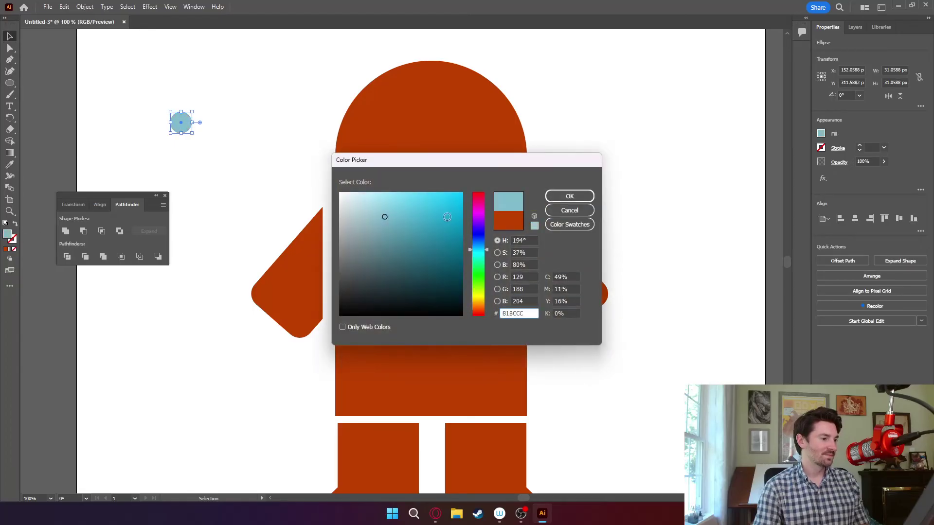
click(569, 196)
Step: Copy and paste the blue circle, placing the copy level beside the original
click(186, 138)
drag(180, 126, 211, 145)
click(181, 138)
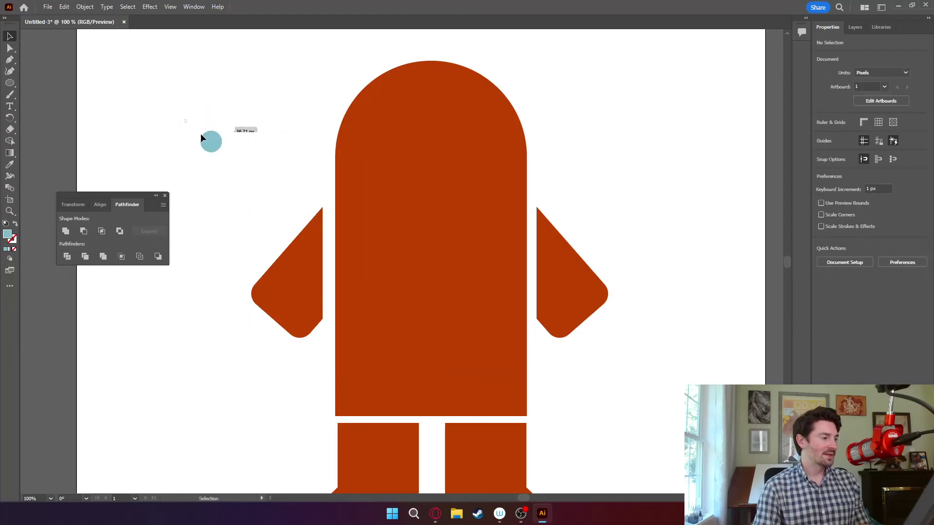
click(202, 139)
key(ctrl+c)
key(ctrl+v)
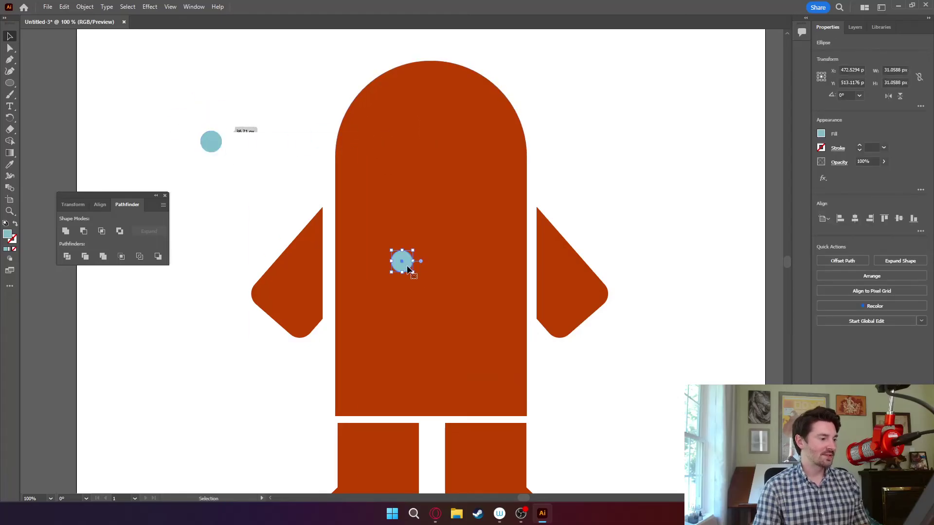
drag(239, 162, 249, 145)
Step: Enlarge both circles together and set them side by side on the head
drag(157, 90, 276, 141)
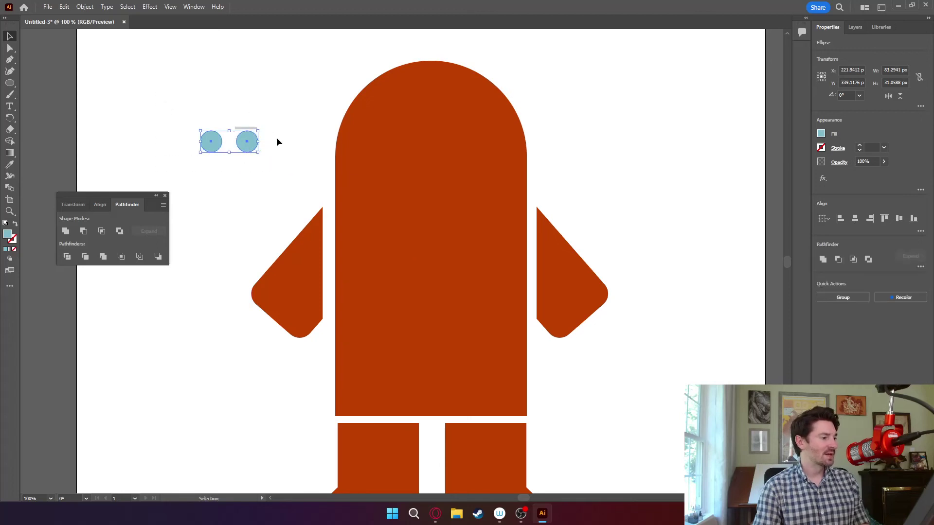
drag(165, 92, 282, 168)
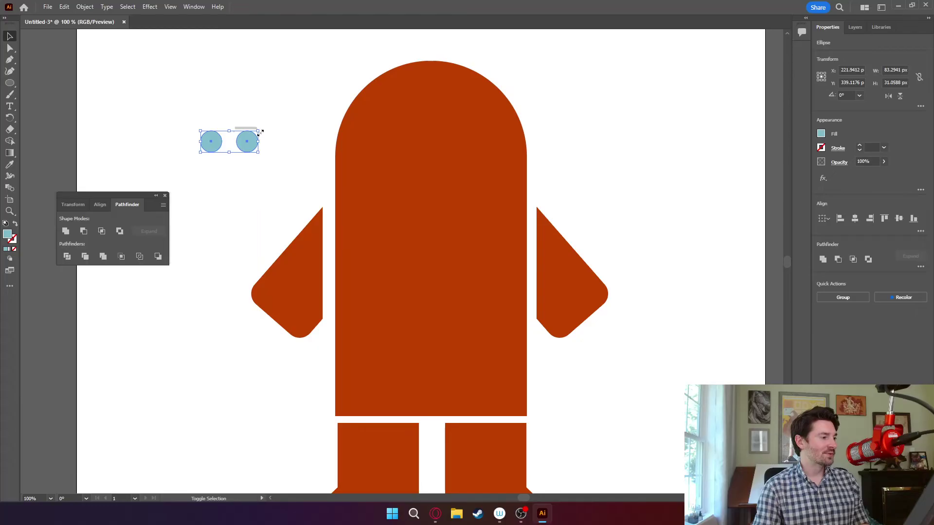
drag(259, 130, 455, 155)
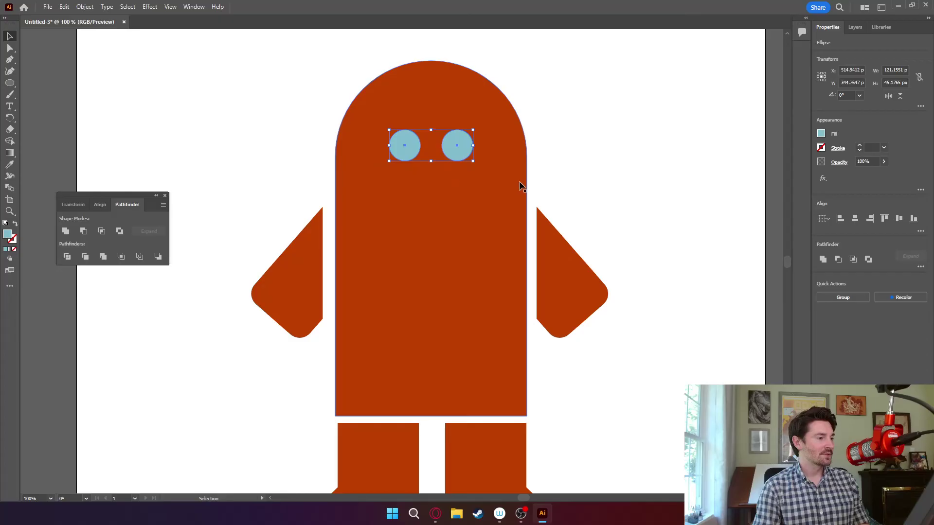
click(608, 264)
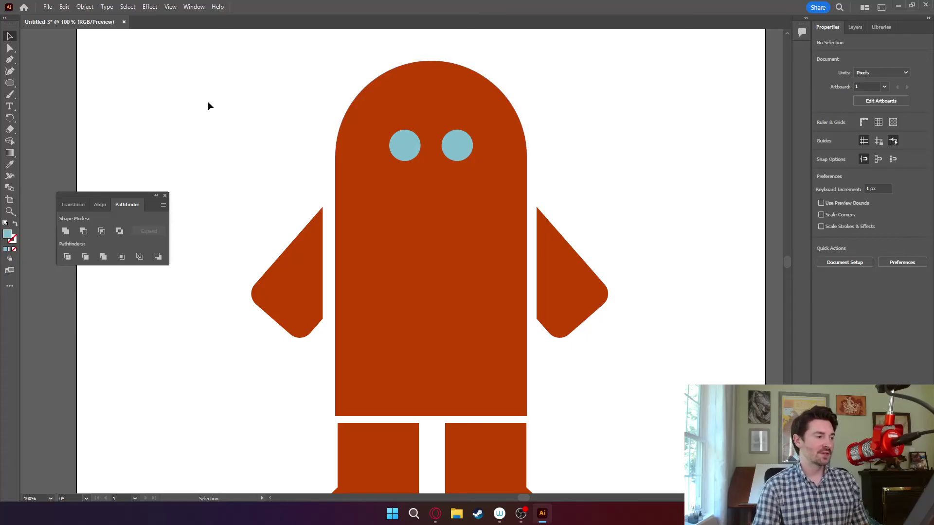
Step: Apply Minus Front to the body and both eye circles, leaving eye holes in one compound shape
drag(248, 60, 606, 392)
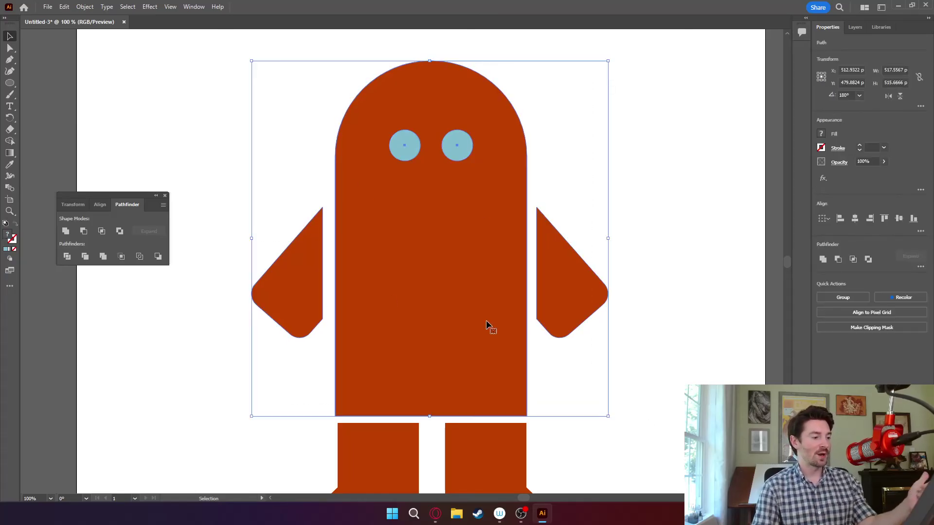
click(638, 229)
click(457, 214)
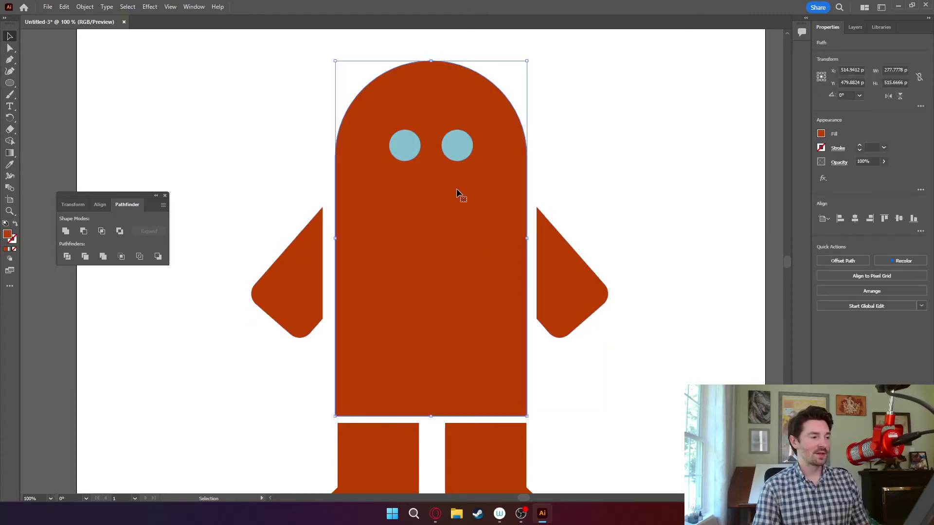
shift+click(459, 147)
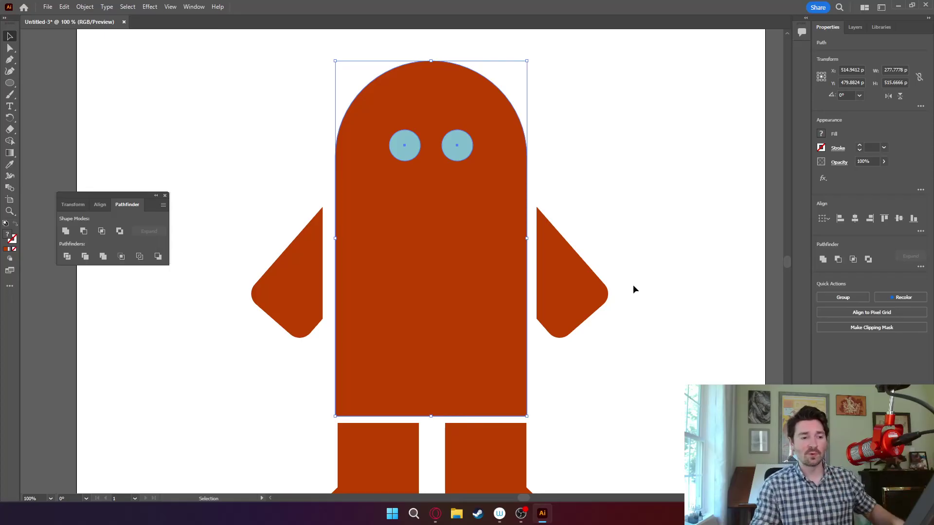
click(839, 262)
click(702, 181)
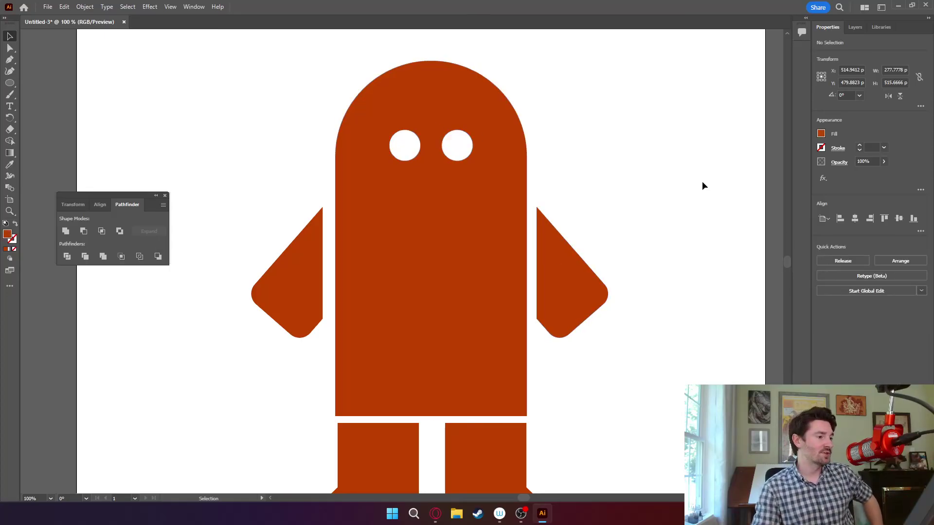
mouse_move(474, 303)
mouse_down()
mouse_move(395, 260)
mouse_move(267, 271)
mouse_move(516, 253)
mouse_move(532, 229)
mouse_move(413, 269)
mouse_move(569, 303)
mouse_move(458, 260)
mouse_move(491, 290)
mouse_move(477, 295)
mouse_up()
Step: Move the left arm and then both arms slightly closer to the body
click(624, 291)
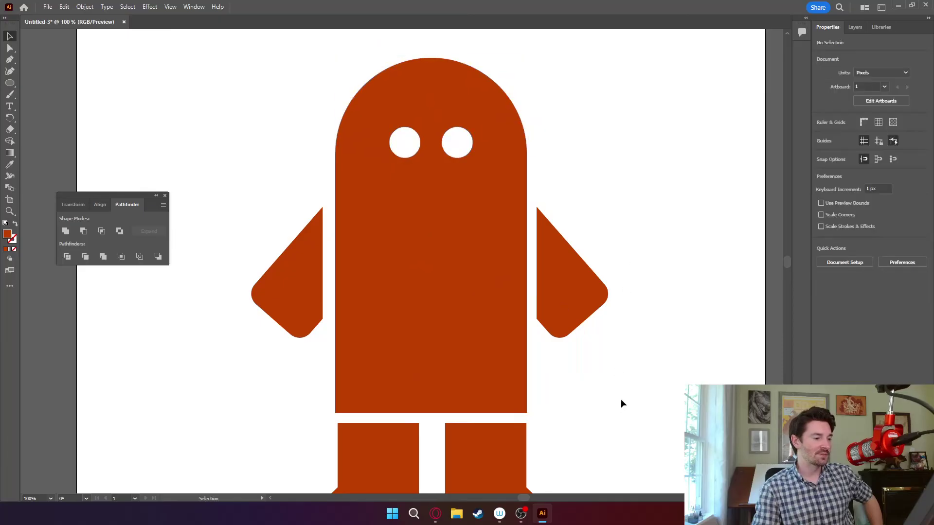
drag(306, 291, 309, 292)
click(623, 384)
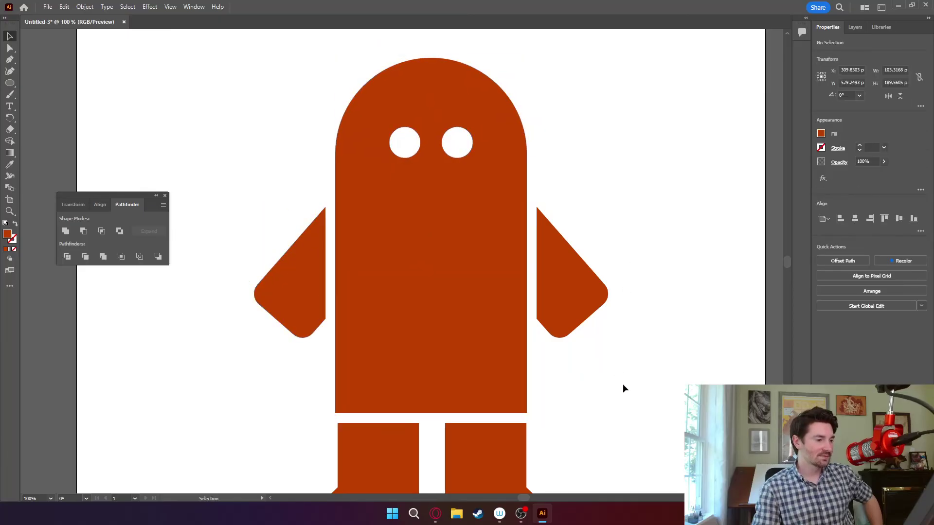
click(554, 287)
shift+click(296, 291)
drag(303, 295, 303, 295)
Step: Pan to the empty space above the head and pick the Rectangle tool
key(ctrl+shift+a)
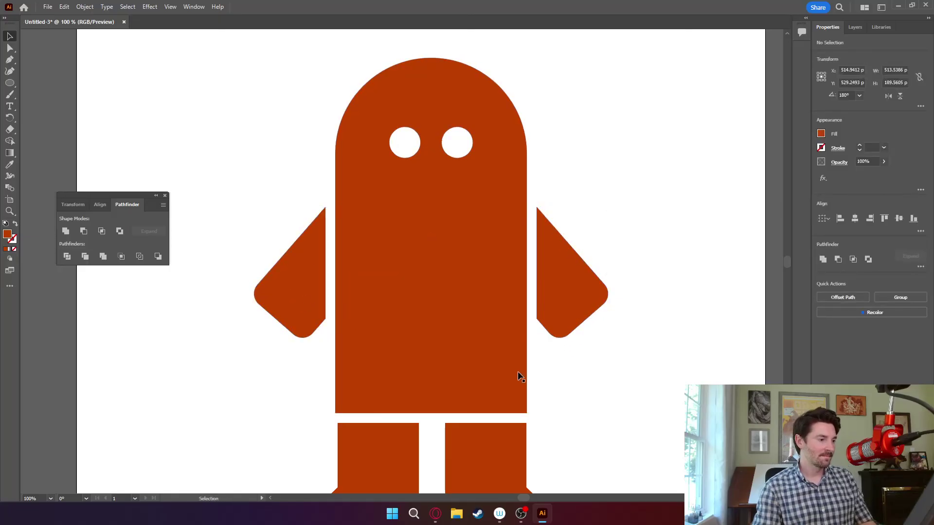
drag(517, 372, 439, 218)
scroll(439, 218, up, 5)
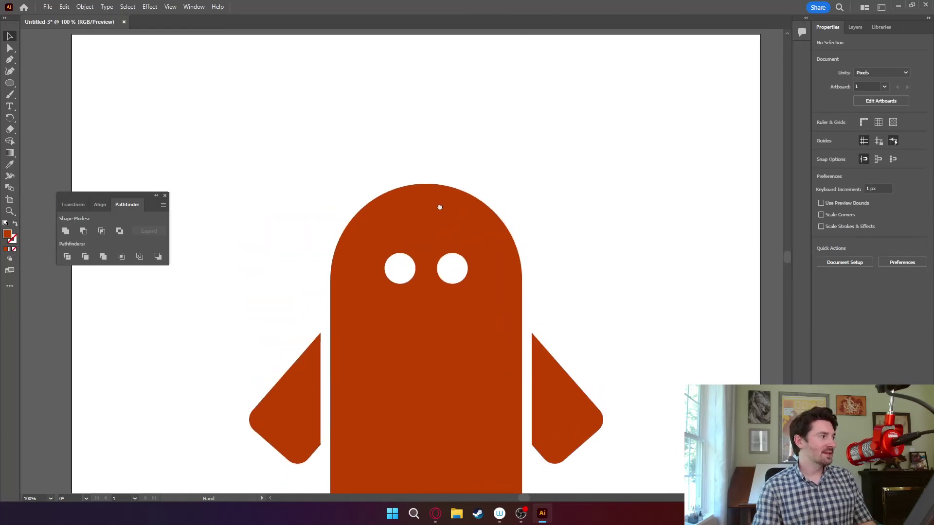
drag(16, 82, 49, 84)
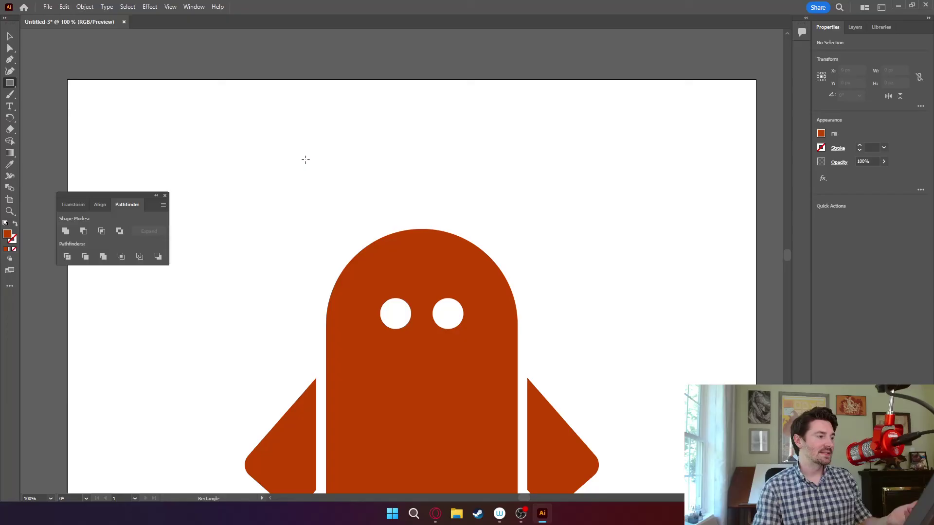
Step: Draw a thin rectangle, round it into a pill, tilt it about 19° and place it above the head's left side
drag(302, 151, 316, 212)
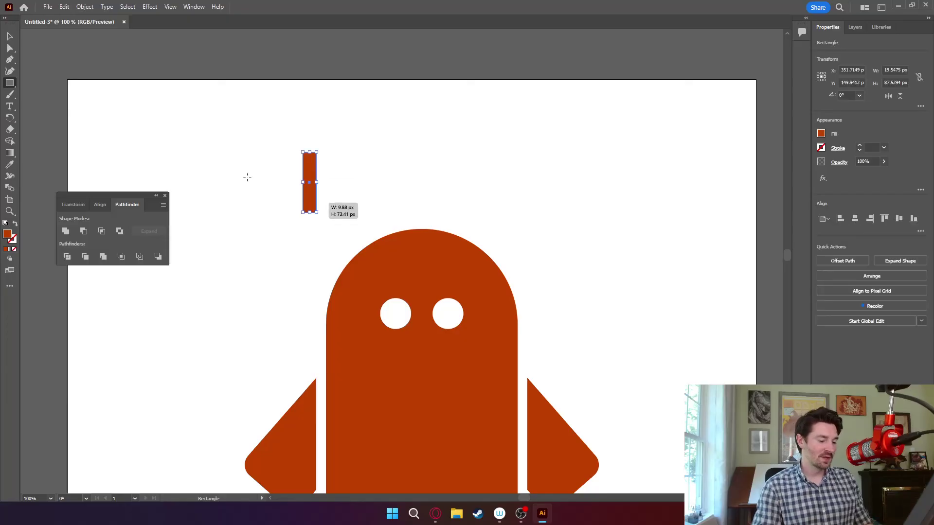
key(ctrl+plus)
key(ctrl+plus)
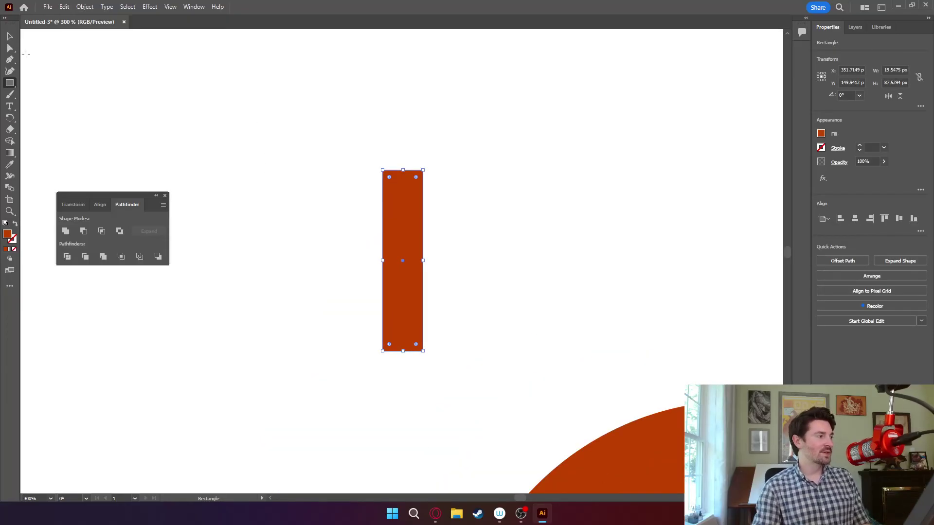
key(v)
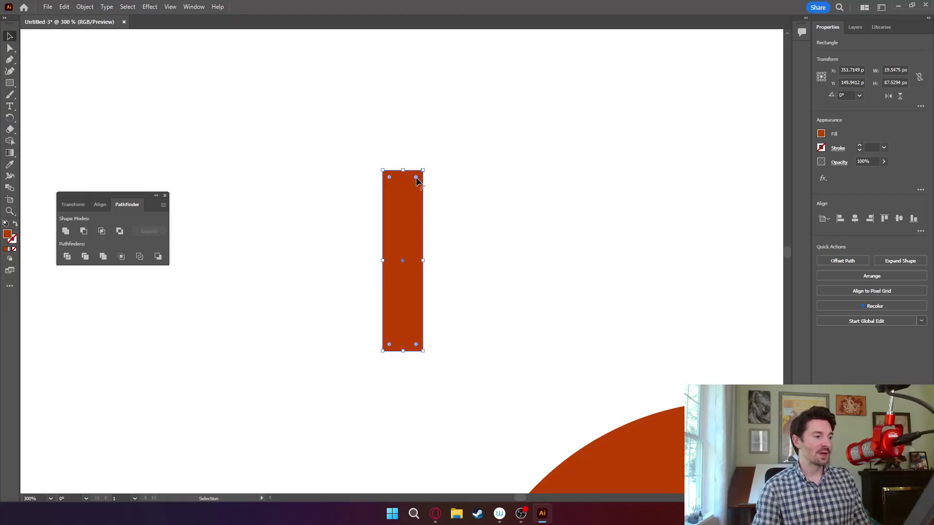
drag(416, 177, 408, 205)
click(461, 243)
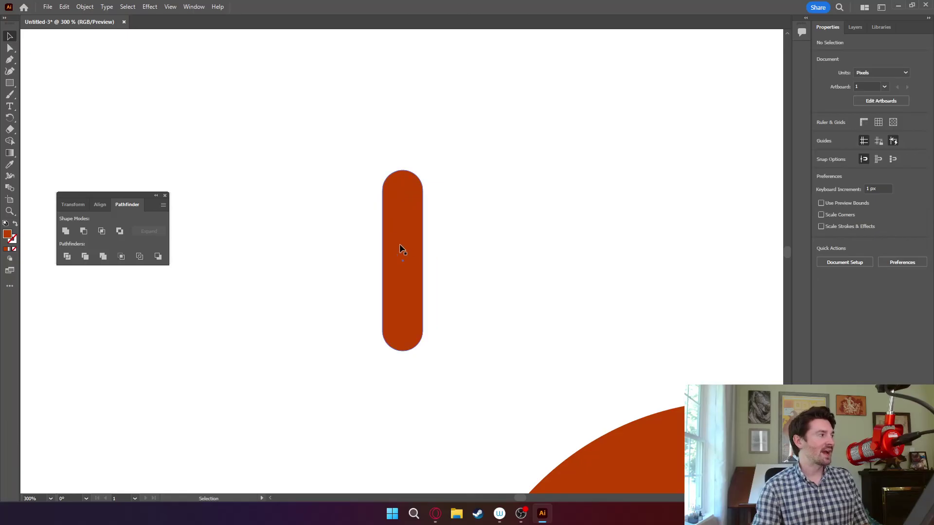
drag(407, 281, 414, 259)
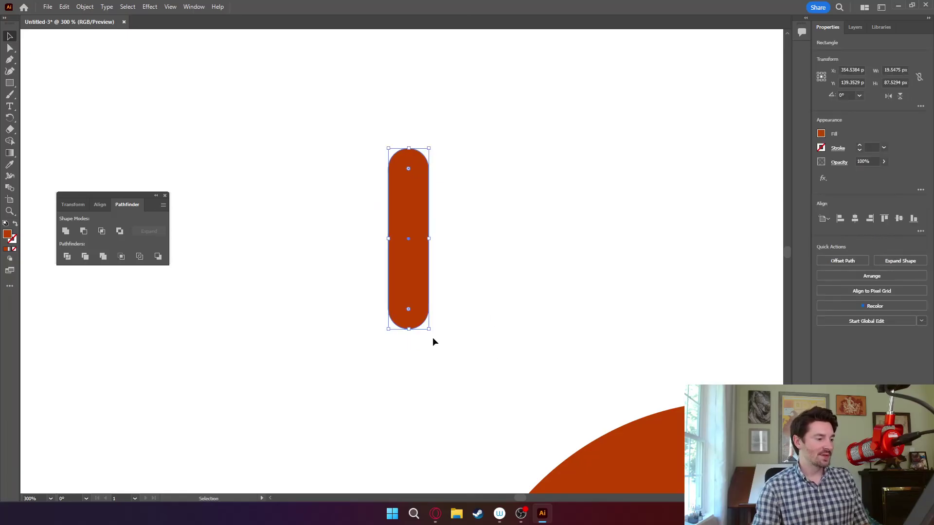
drag(431, 335, 459, 320)
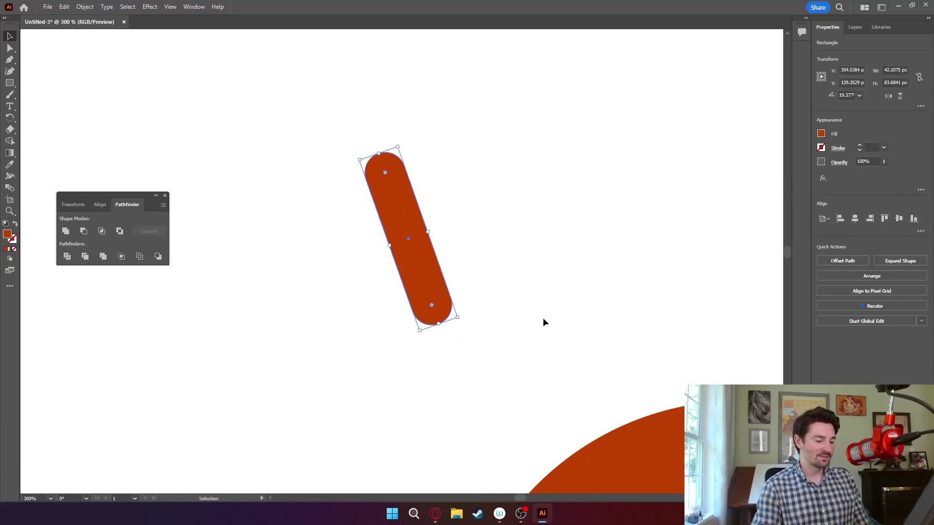
key(ctrl+minus)
key(ctrl+minus)
key(ctrl+minus)
key(v)
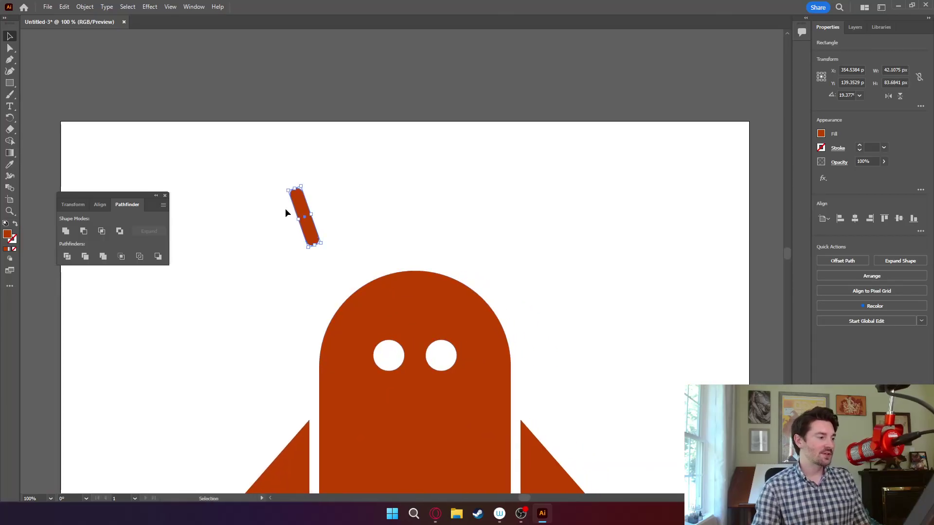
drag(302, 211, 495, 215)
Step: Copy the pill, reflect it horizontally, and set both antennae on the head
key(ctrl+c)
key(ctrl+v)
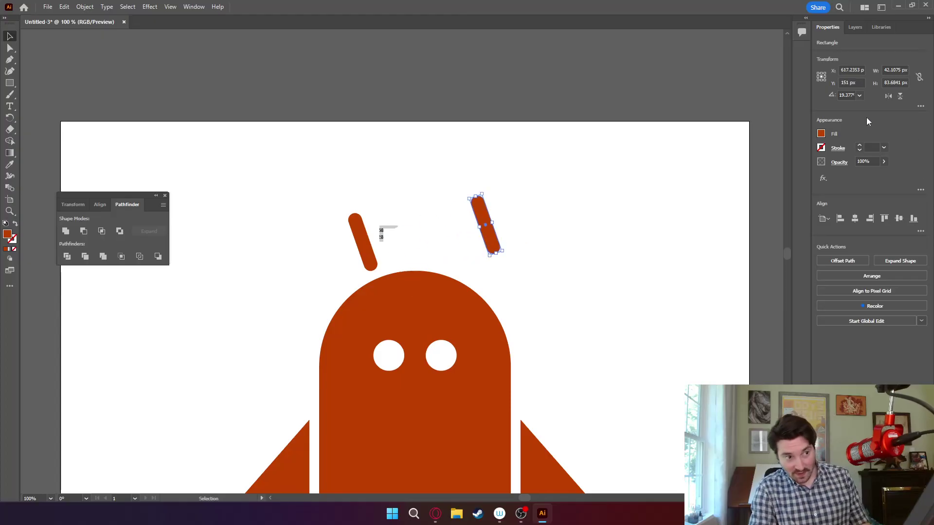
click(888, 96)
mouse_move(484, 214)
mouse_down()
mouse_move(453, 217)
mouse_move(463, 224)
mouse_move(454, 225)
mouse_move(354, 224)
mouse_move(476, 229)
mouse_up()
shift+click(371, 256)
drag(368, 263, 368, 265)
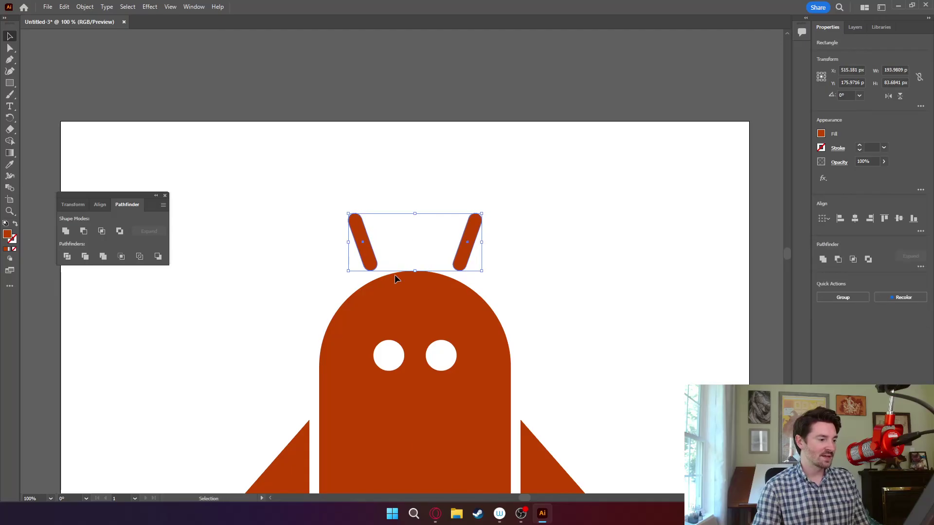
click(584, 333)
key(ctrl+minus)
key(ctrl+minus)
key(ctrl+minus)
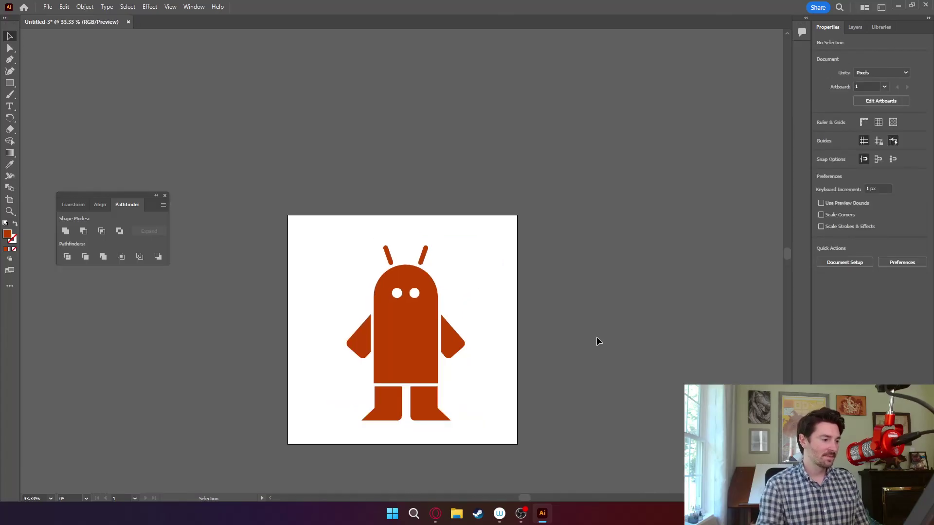
Step: Scale all robot parts down proportionally and group them with Object > Group
drag(314, 156, 441, 346)
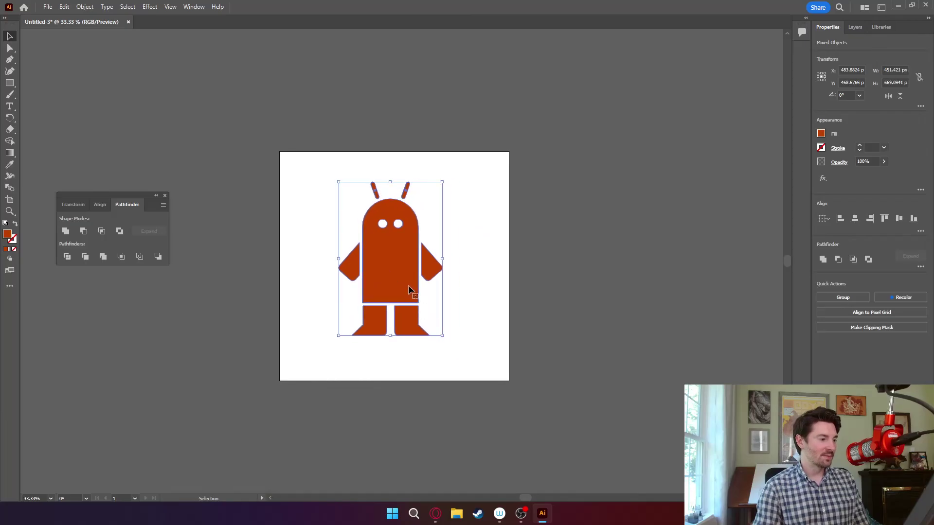
mouse_move(409, 290)
mouse_down()
mouse_move(395, 295)
mouse_move(408, 290)
mouse_up()
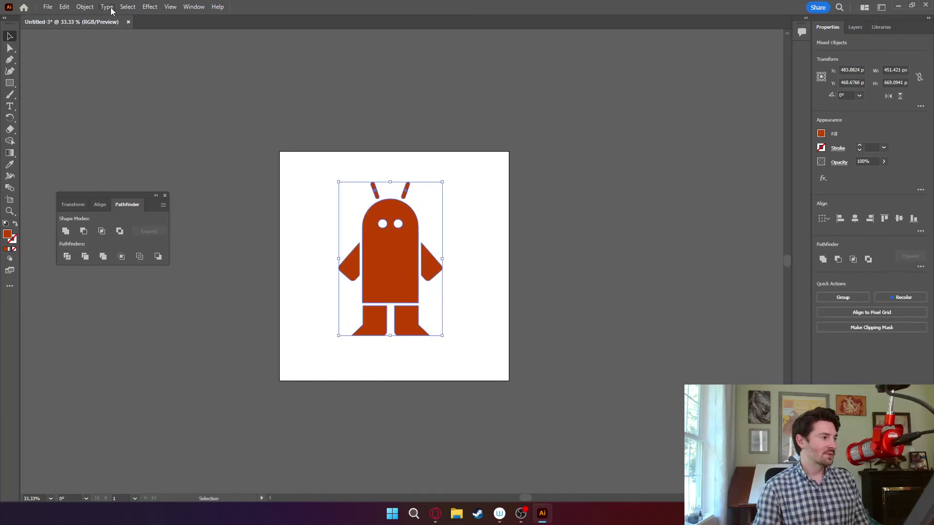
click(86, 7)
click(112, 65)
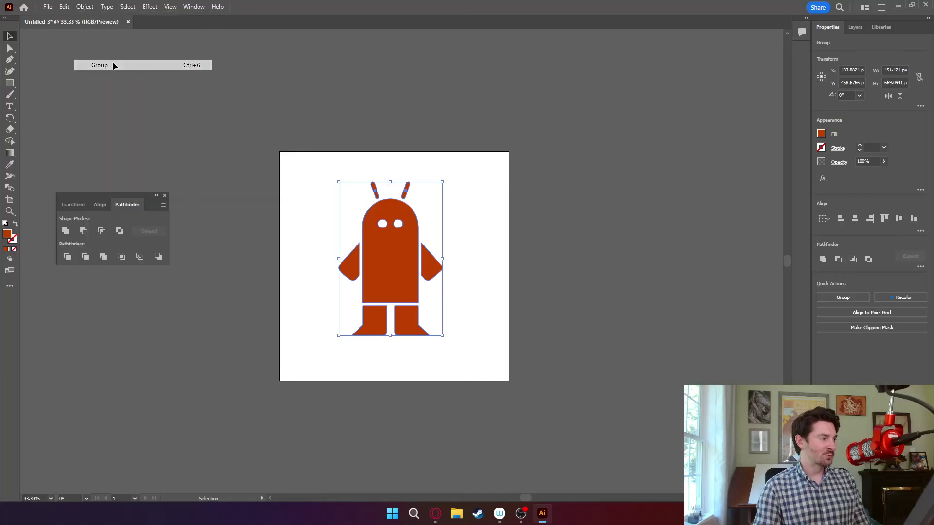
Step: Move the robot group to the artboard's left side and shrink it a bit more
click(476, 355)
click(413, 316)
click(475, 314)
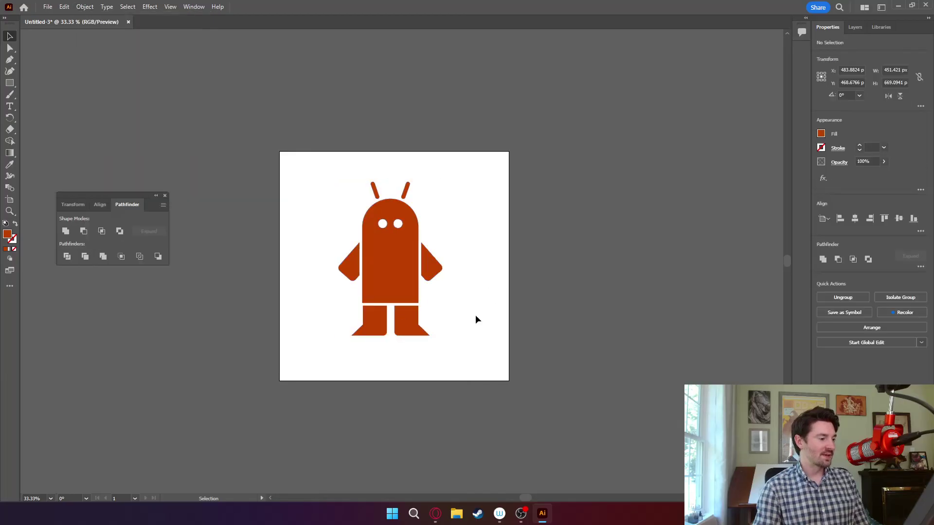
click(426, 331)
click(492, 294)
click(370, 276)
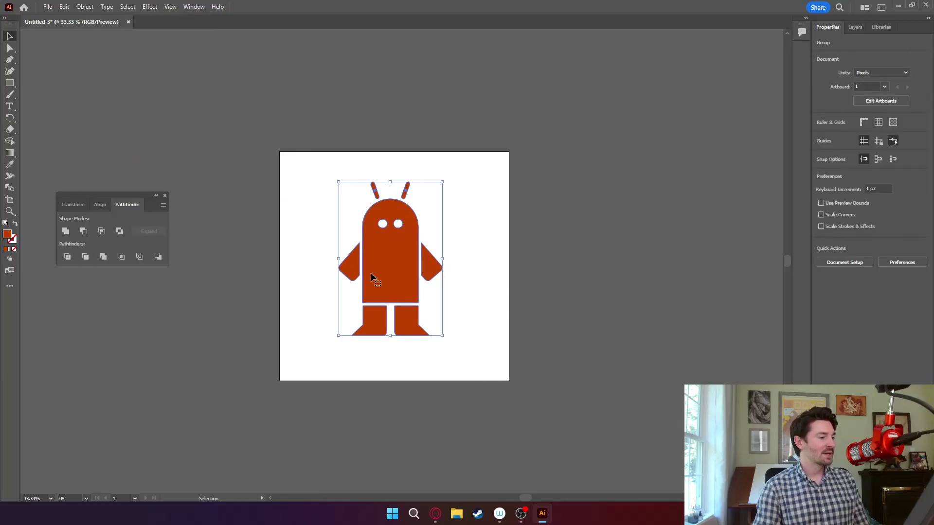
mouse_move(372, 264)
mouse_down()
mouse_move(302, 221)
mouse_move(540, 291)
mouse_move(311, 258)
mouse_move(379, 255)
mouse_up()
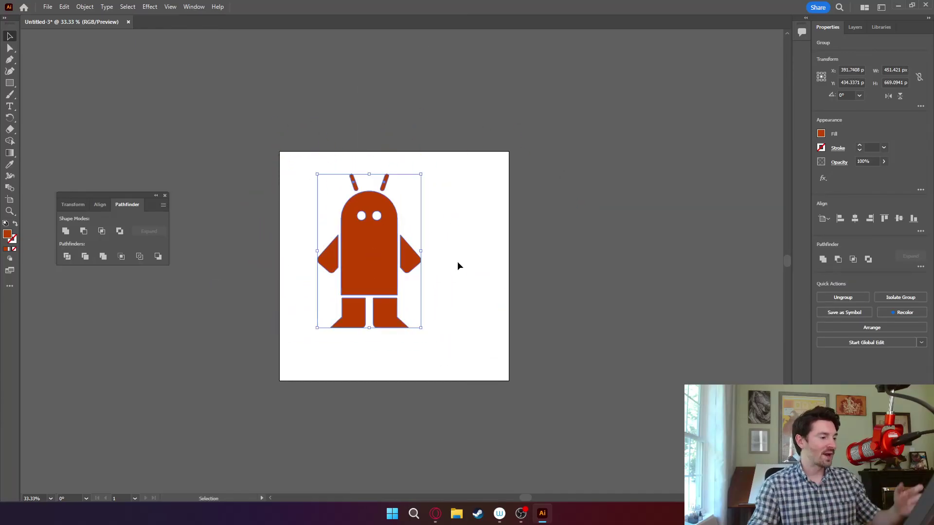
drag(420, 175, 391, 219)
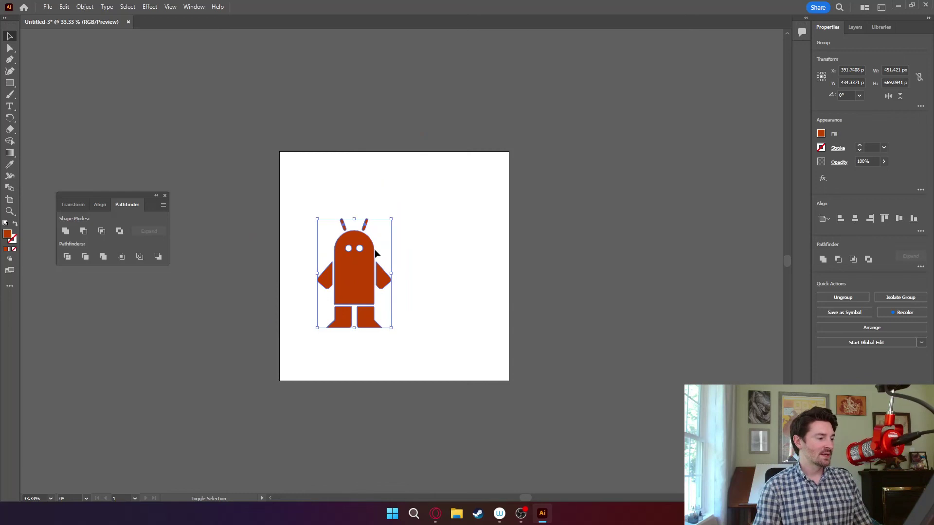
Step: Alt-drag copies of the robot to arrange five robots in two rows on the artboard
drag(374, 252, 352, 209)
drag(331, 242, 437, 257)
drag(393, 220, 462, 316)
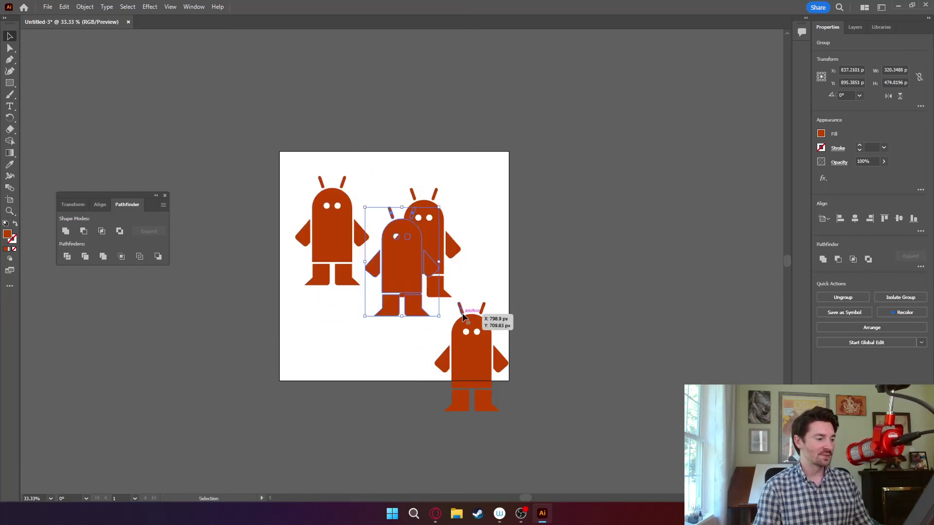
drag(402, 261, 284, 346)
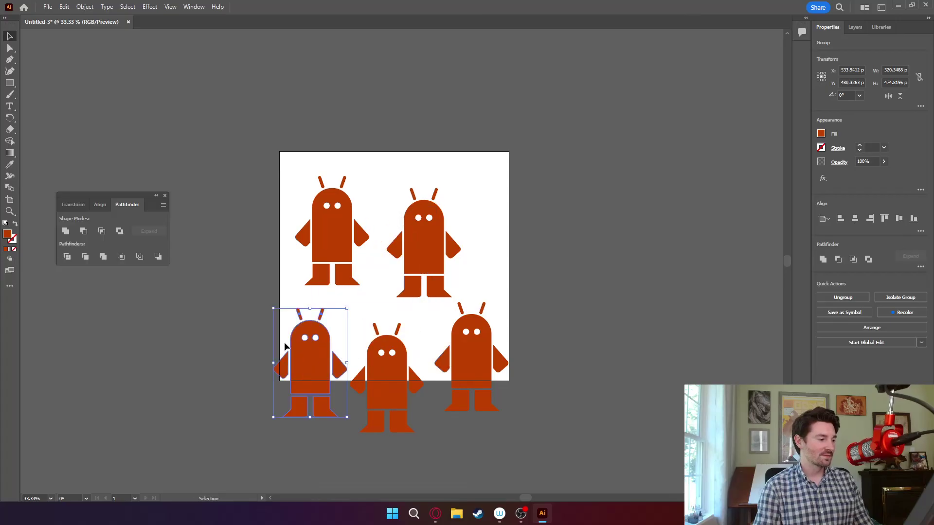
Step: Select all five robots and duplicate the set twice around the artboard
key(ctrl+a)
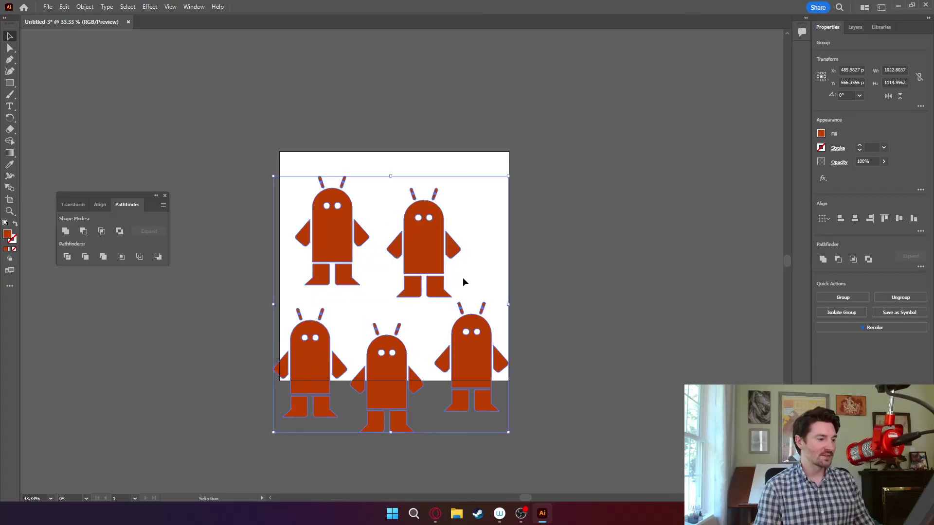
drag(421, 231, 618, 127)
drag(544, 271, 357, 376)
drag(414, 206, 203, 59)
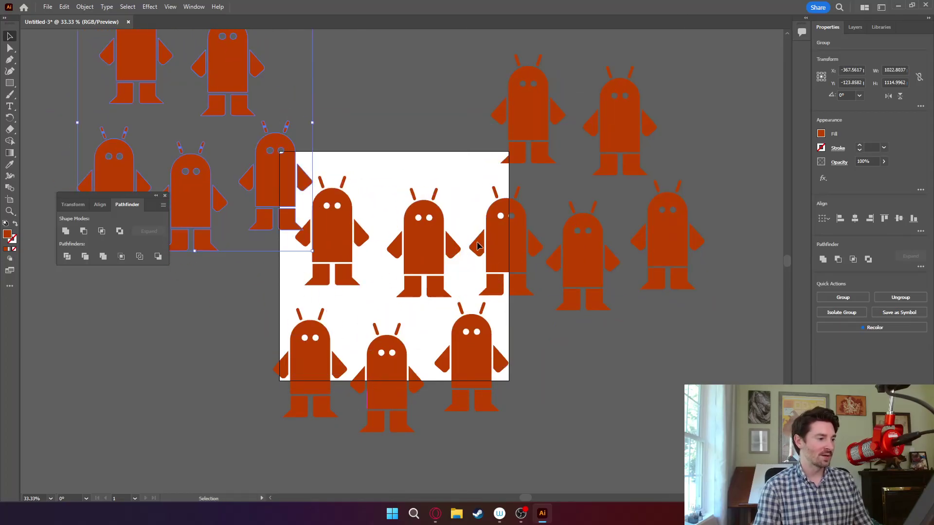
key(ctrl+minus)
key(ctrl+minus)
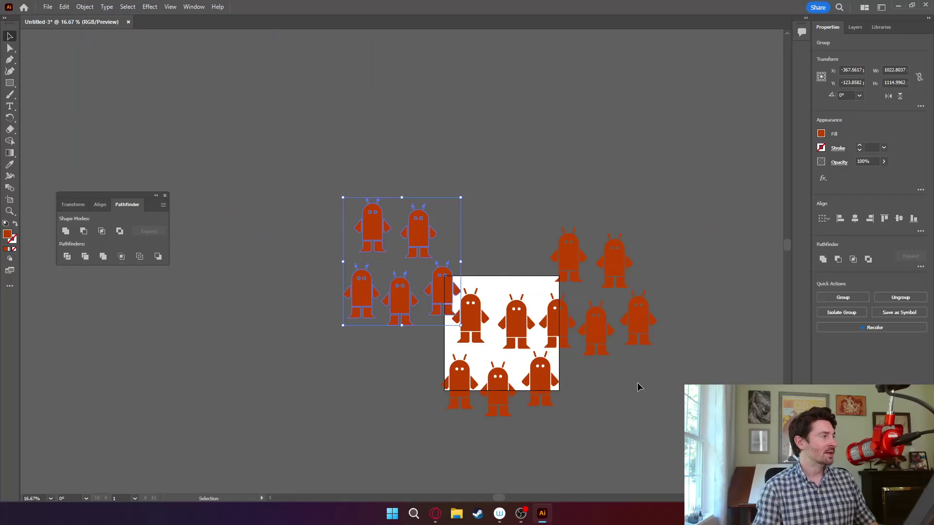
click(637, 407)
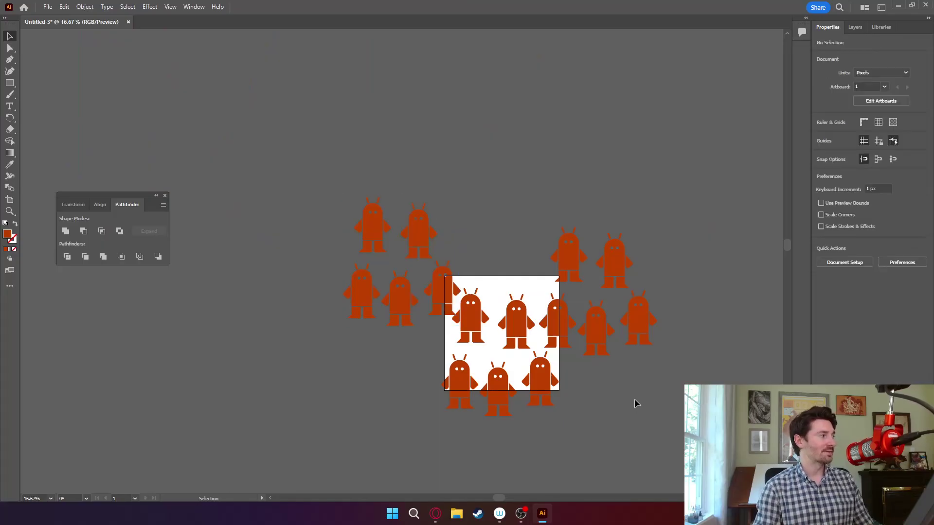